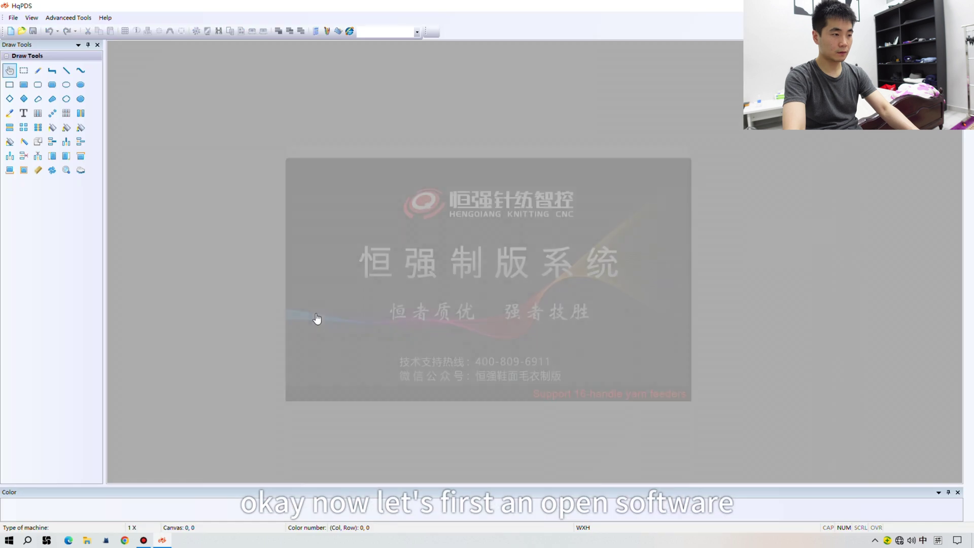
Step: Create a new design for the chosen machine model with a 512 × 1024 canvas
left_click(30, 18)
left_click(13, 17)
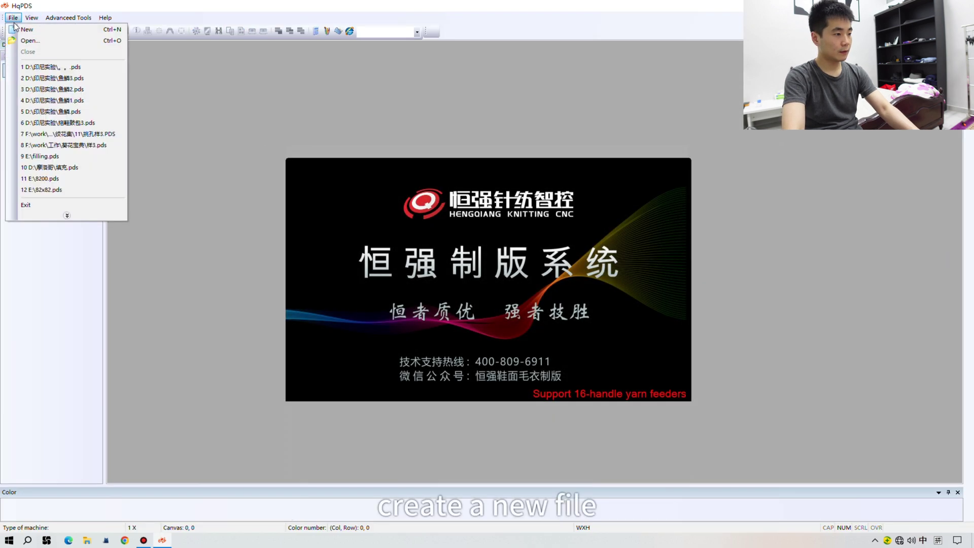
left_click(22, 23)
left_click(511, 362)
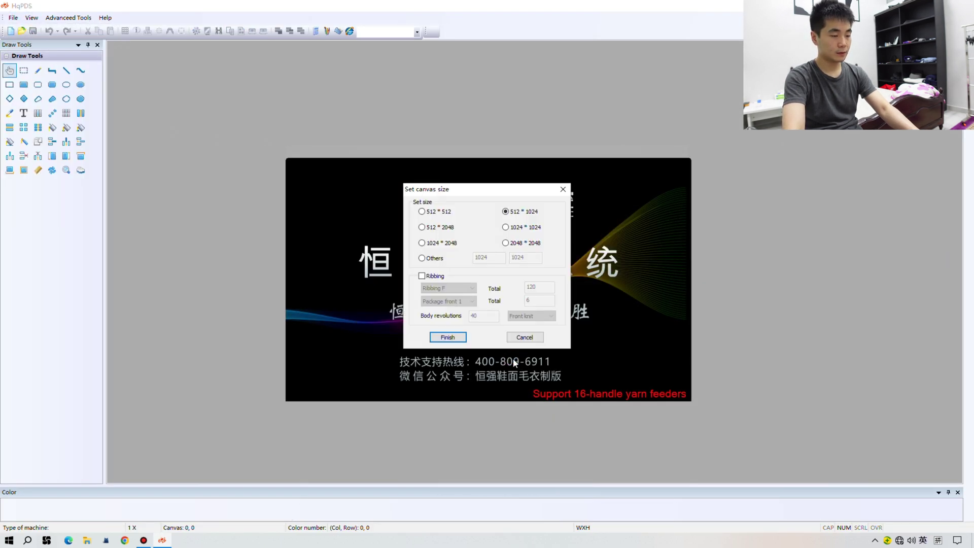
left_click(455, 341)
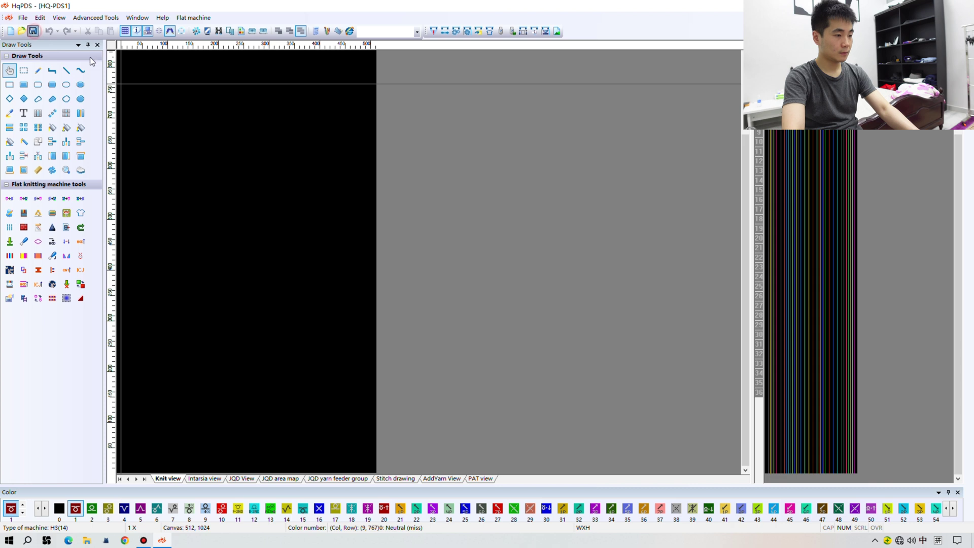
Step: Save the design as transfer.pds and bring up its Craft Bill settings
key("ctrl+s")
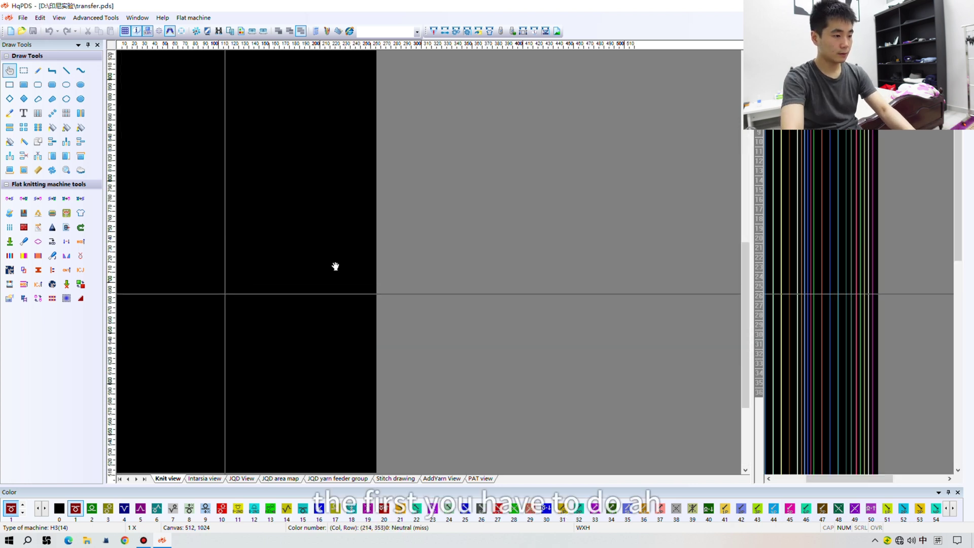
scroll(337, 265, "up", 5)
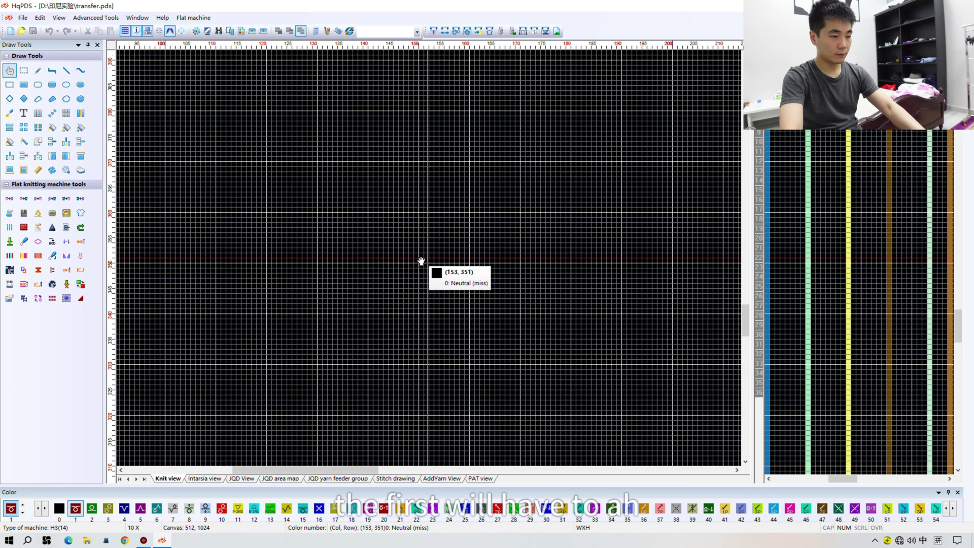
key("ctrl+b")
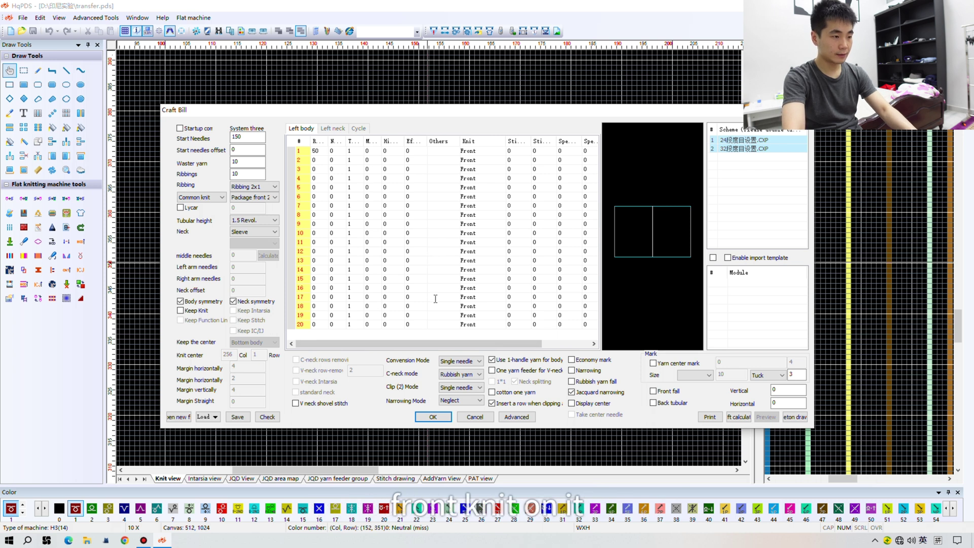
Step: Accept the Craft Bill to generate the front-knit body above a rib border, then inspect the fabric
key("Return")
scroll(433, 261, "down", 3)
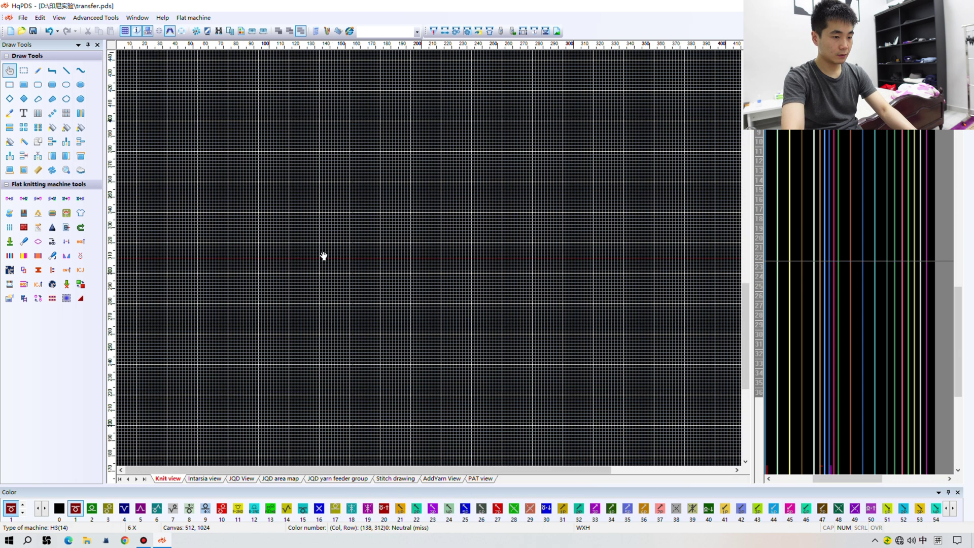
scroll(323, 256, "down", 2)
scroll(217, 409, "up", 4)
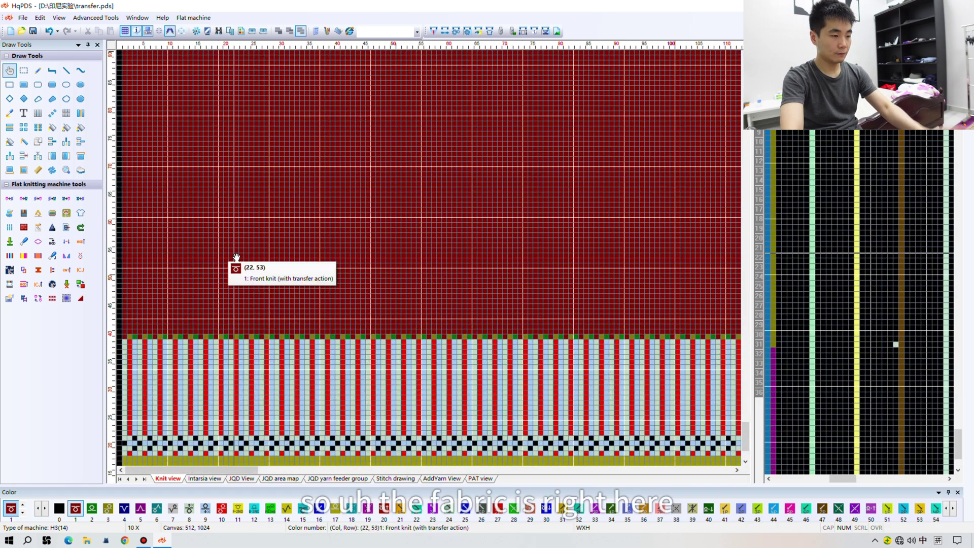
scroll(324, 261, "up", 3)
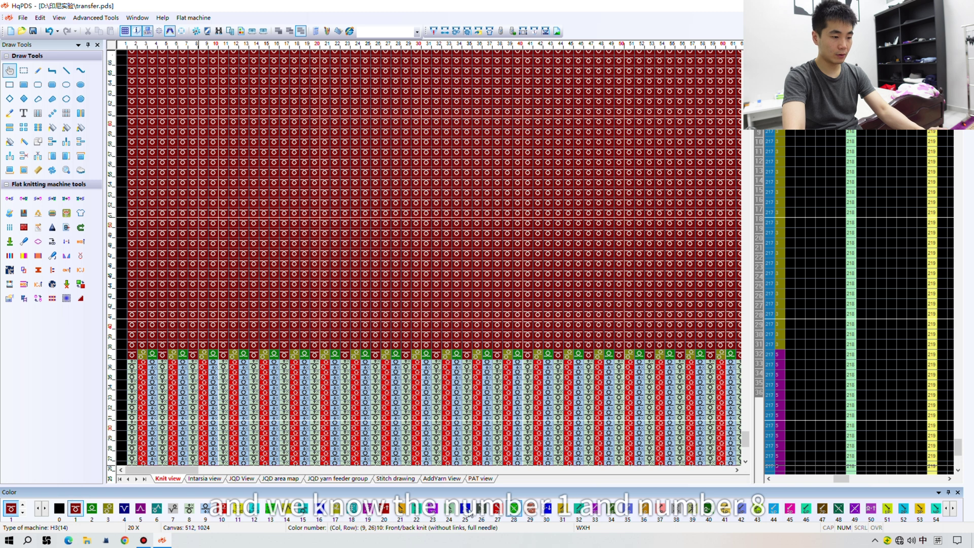
Step: Choose back-knit colour 9 and fill a rectangular block in the body's middle
left_click(191, 509)
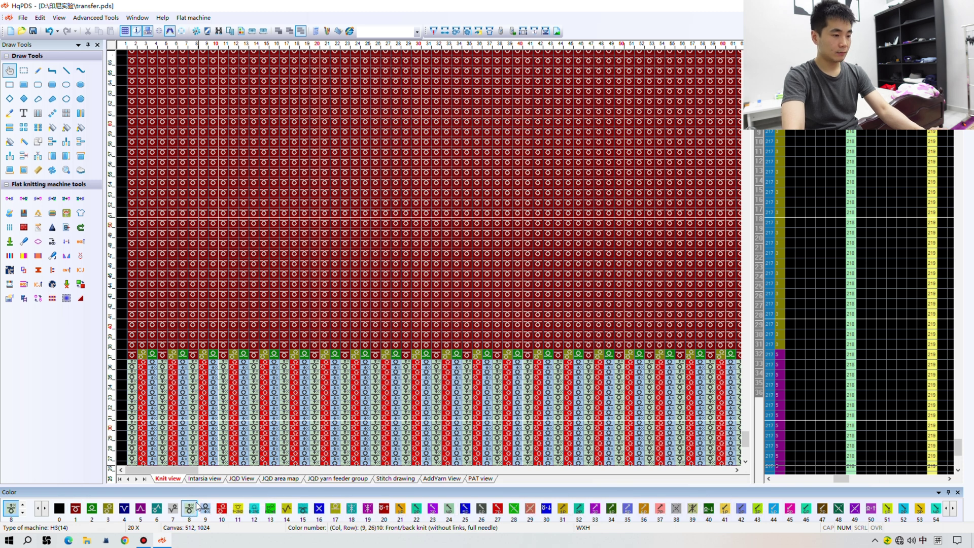
left_click(93, 512)
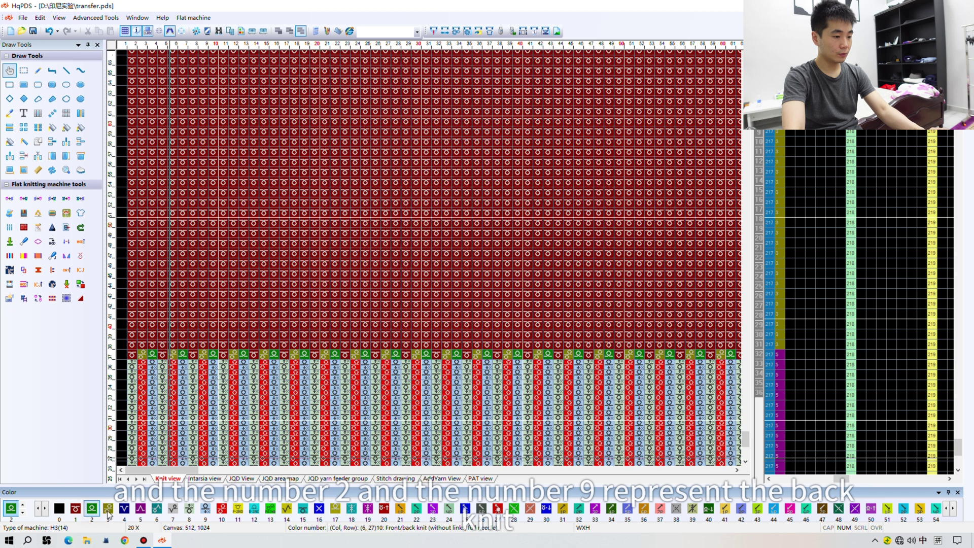
left_click(206, 510)
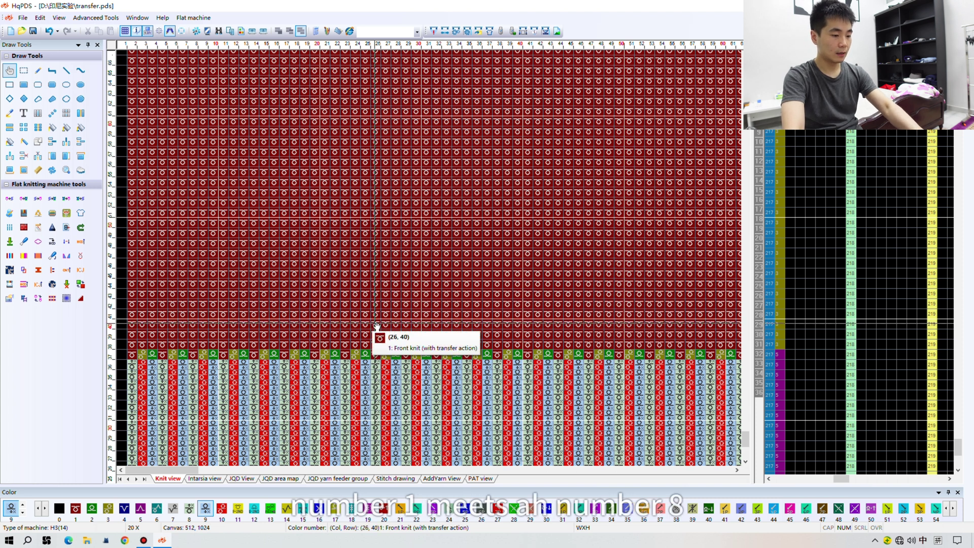
key("r")
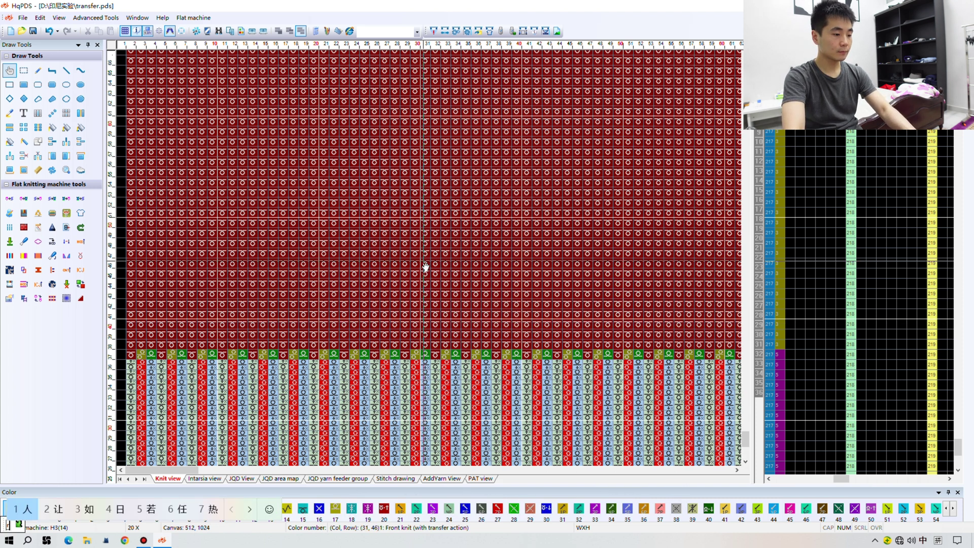
key("shift")
left_click_drag(376, 263, 507, 182)
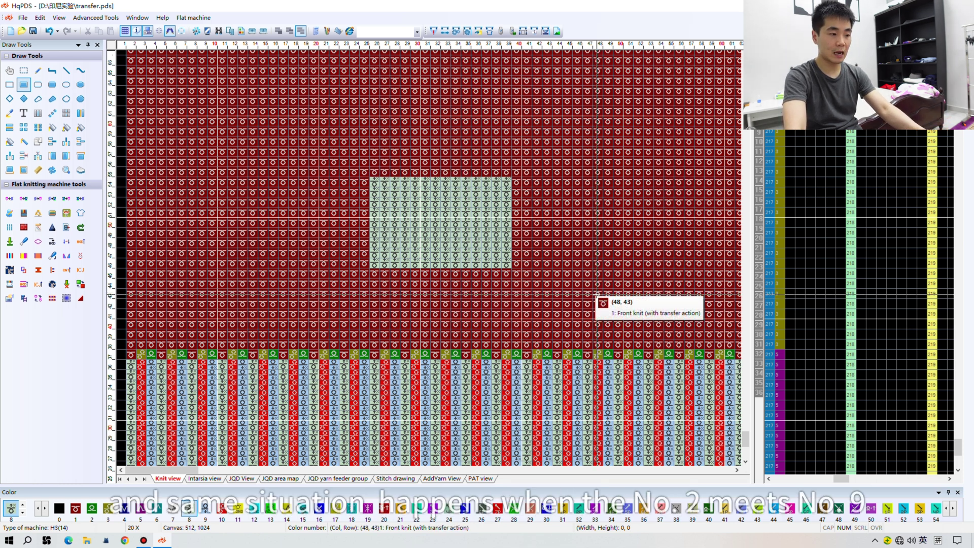
Step: Reselect back-knit colour 2, then back-knit colour 9 in the palette
left_click(93, 509)
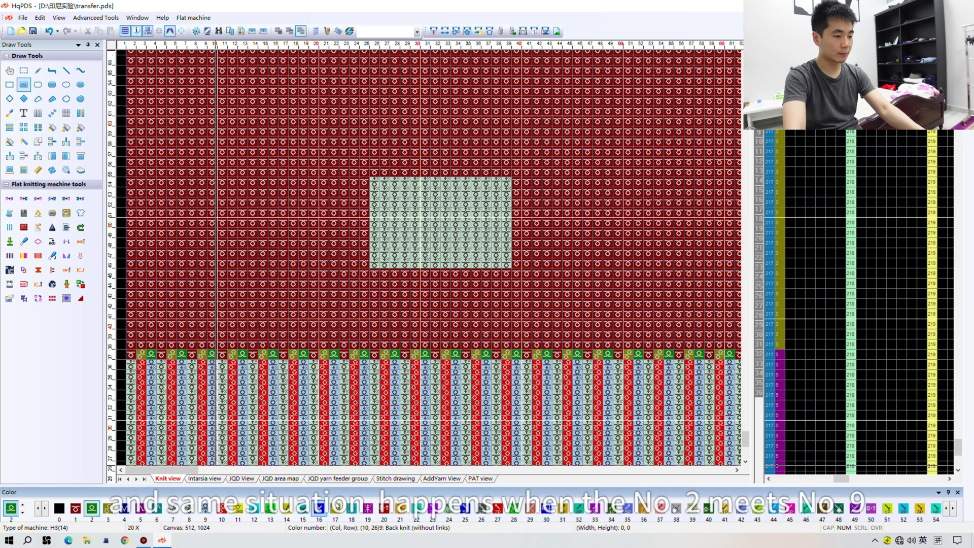
left_click(207, 510)
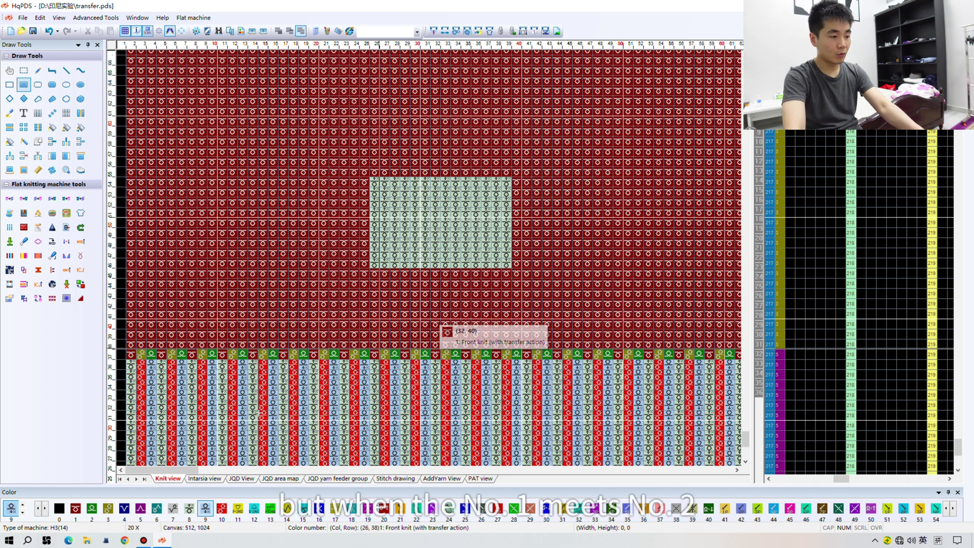
Step: With colour 2, mark cells along row 40, then pencil a back-knit stitch at cell (10, 41)
left_click(88, 511)
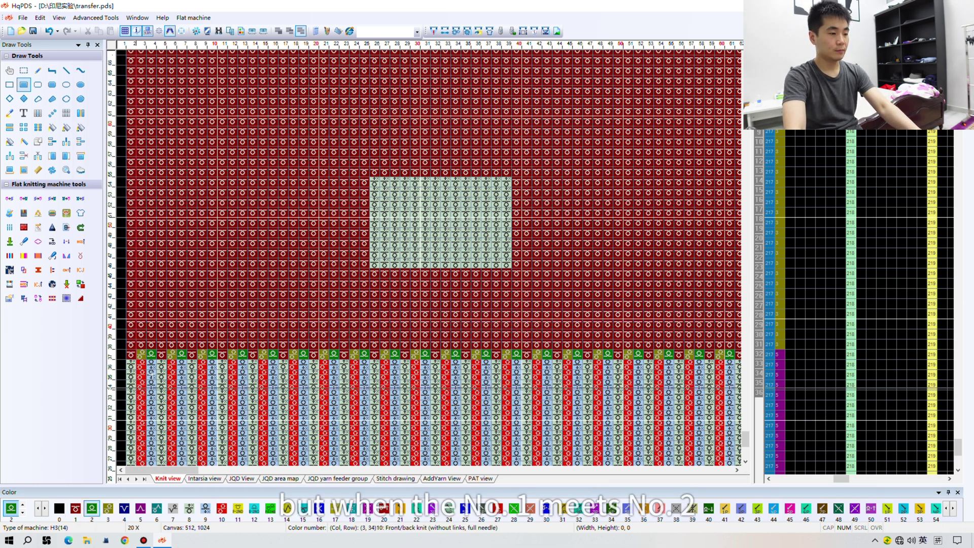
key("s")
left_click_drag(130, 325, 222, 325)
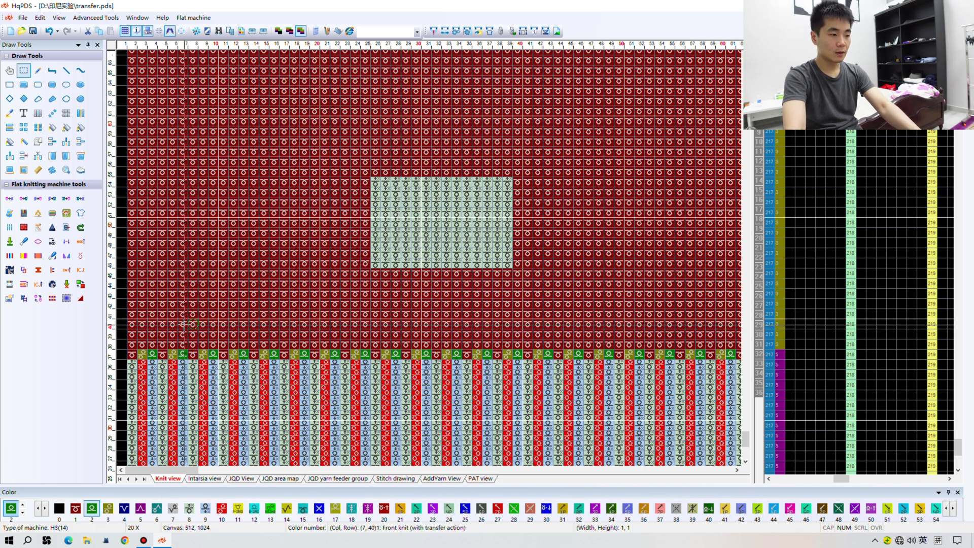
left_click(193, 324)
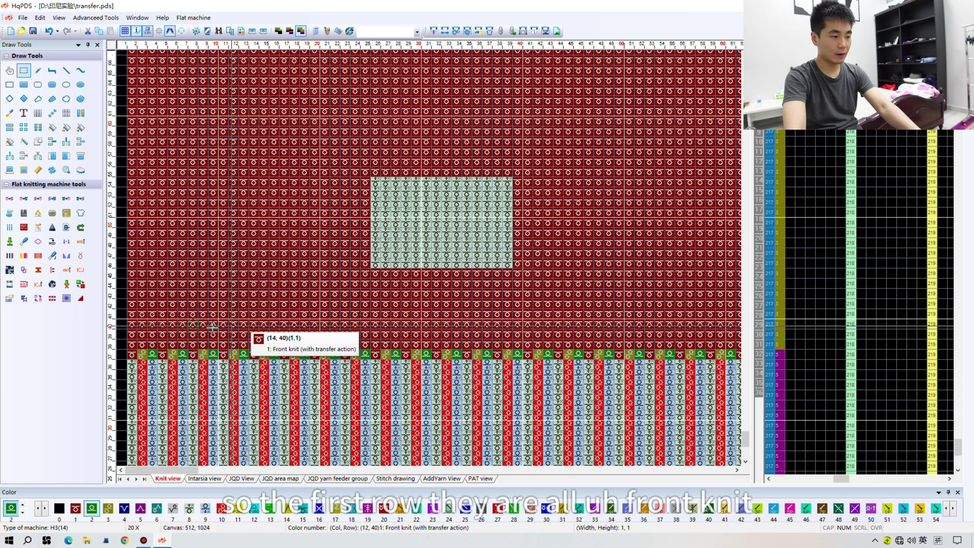
scroll(224, 333, "up", 1)
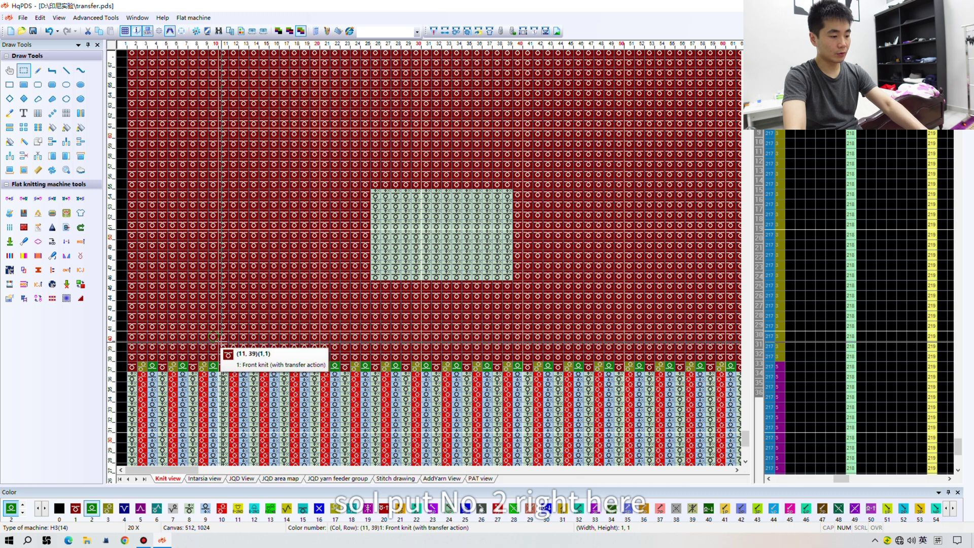
key("p")
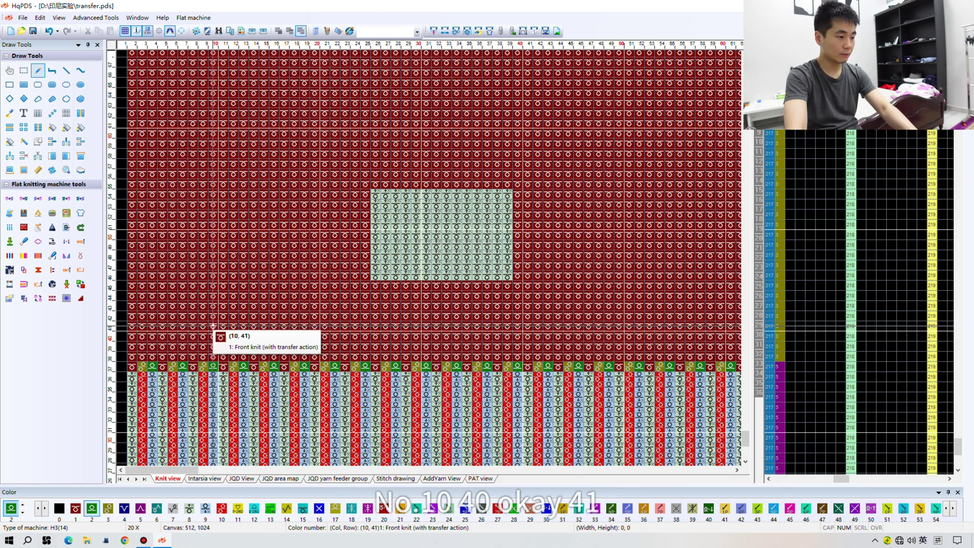
left_click(214, 325)
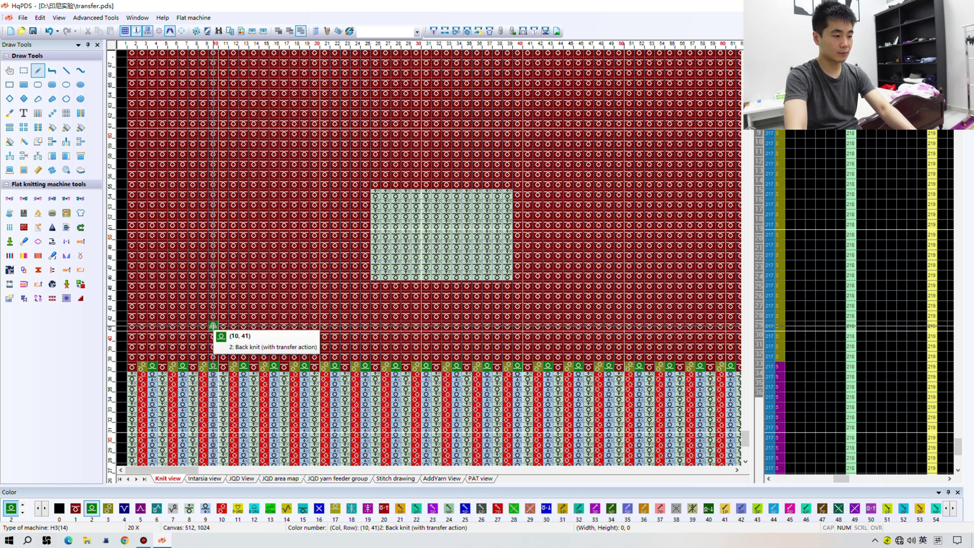
Step: Compile the pattern with the default options and close the Compiling Information report
left_click(434, 32)
left_click(568, 468)
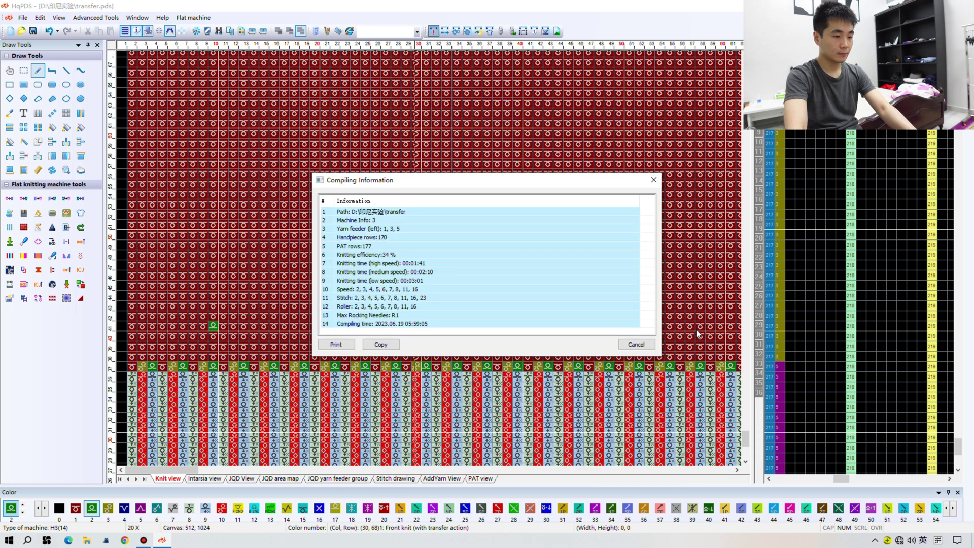
left_click(636, 344)
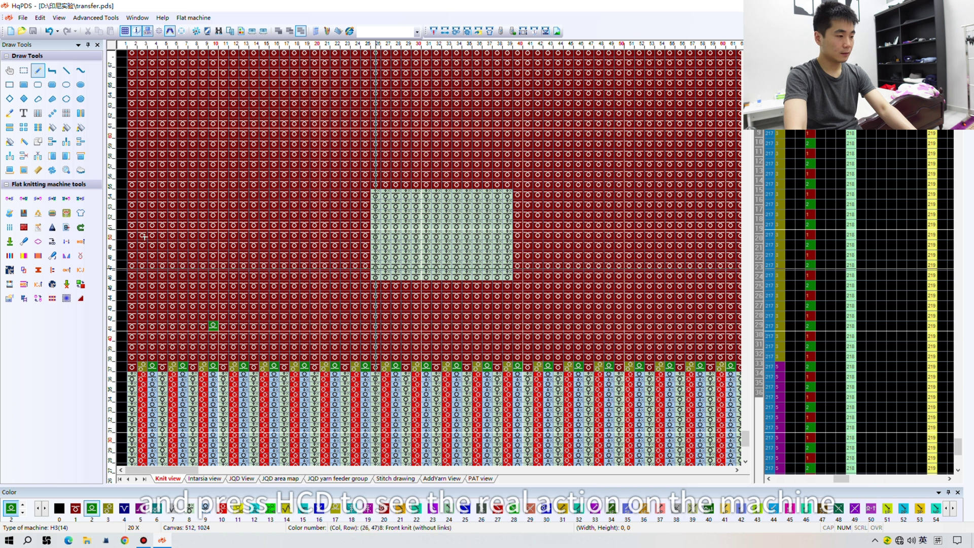
Step: Preview the compiled HCD, inspect cell (10, 42), undo back to the design, and preview again
left_click(82, 241)
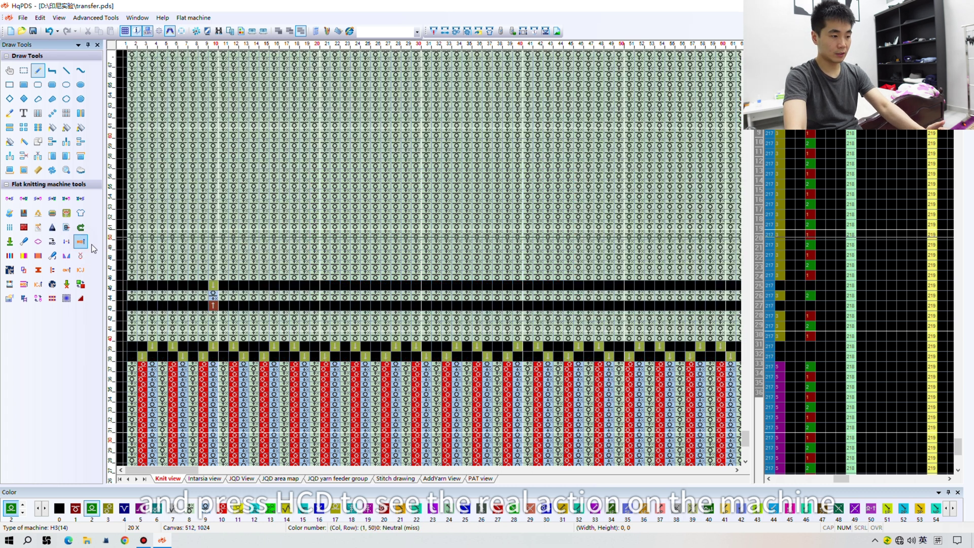
key("s")
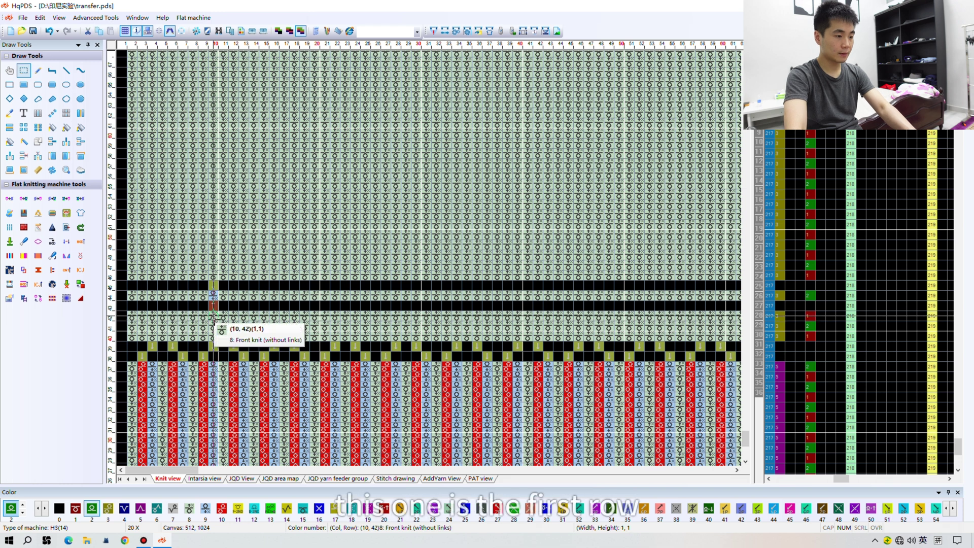
left_click(213, 316)
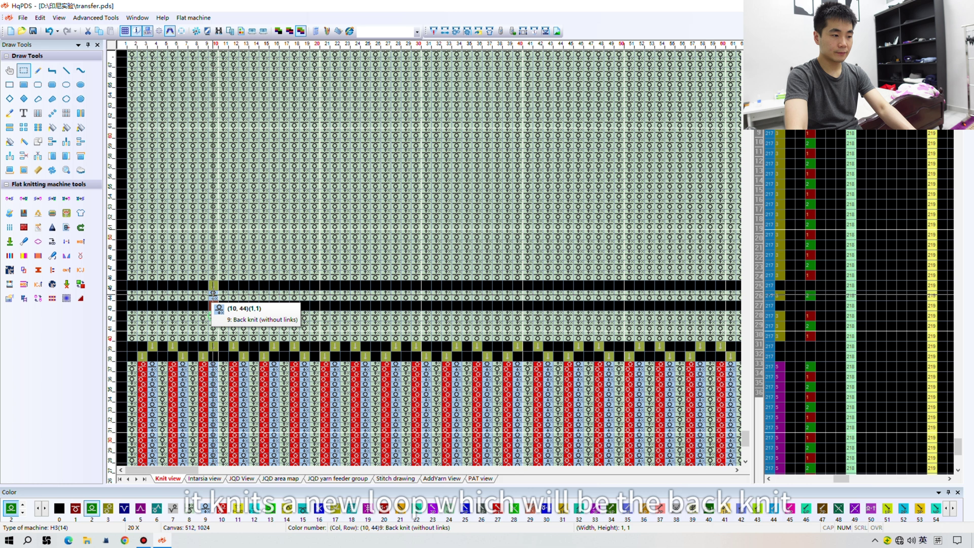
key("Escape")
key("ctrl+z")
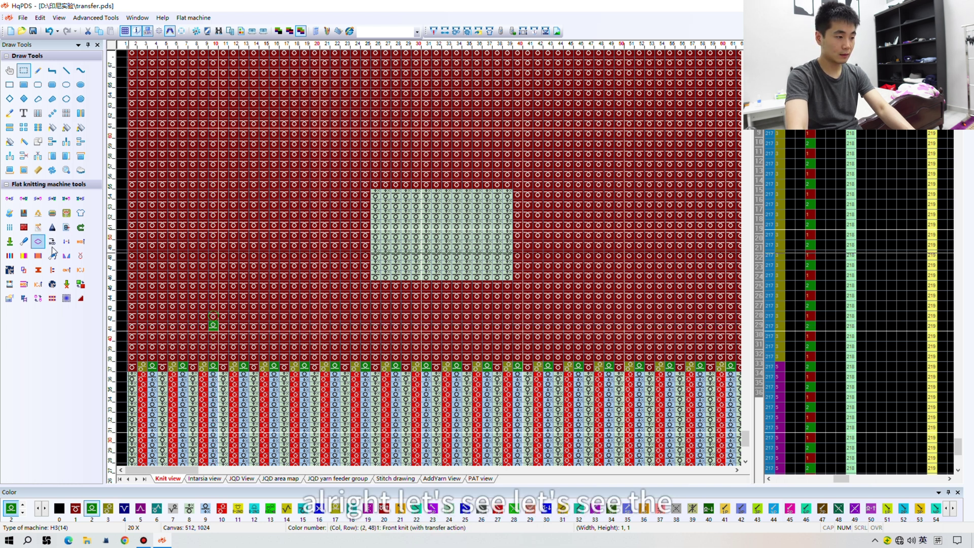
left_click(82, 242)
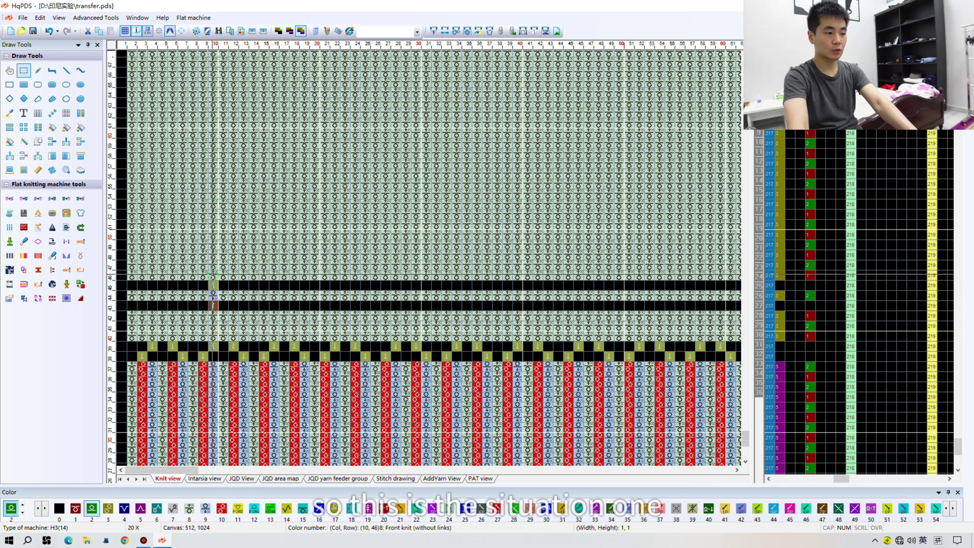
Step: Return to the design and pencil a colour 9 back-knit stitch at cell (12, 41)
key("ctrl+z")
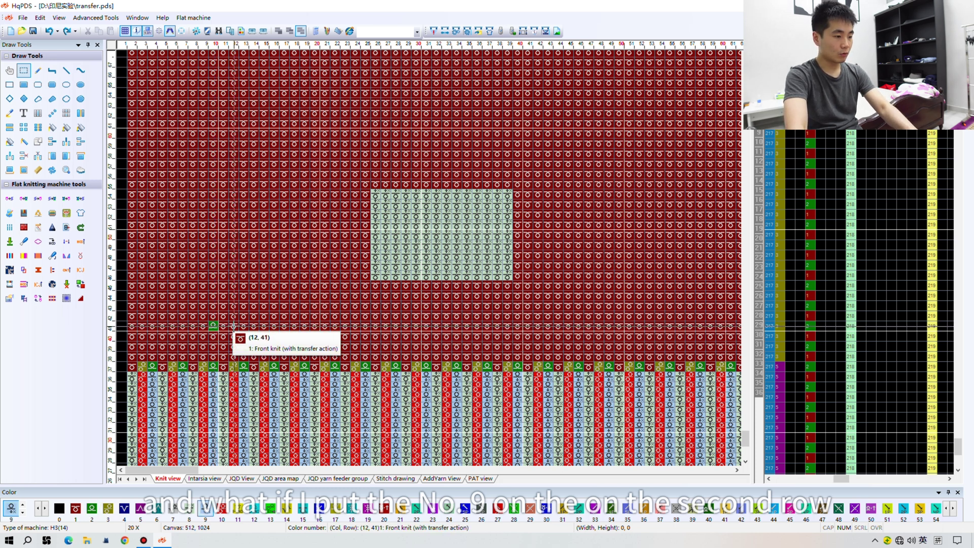
key("p")
left_click(233, 325)
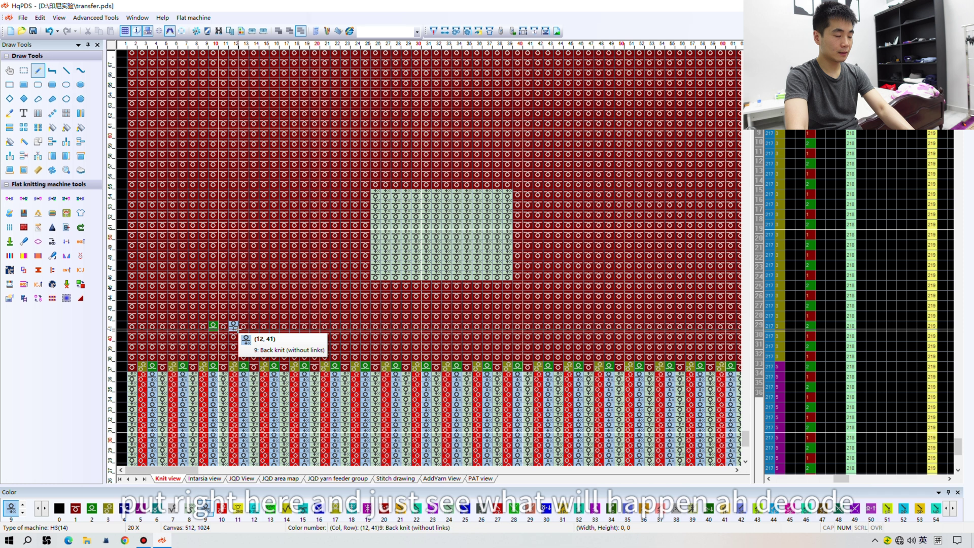
Step: Compile, read the danger-needle warning, inspect column 12's compiled transfer rows, then undo
left_click(434, 30)
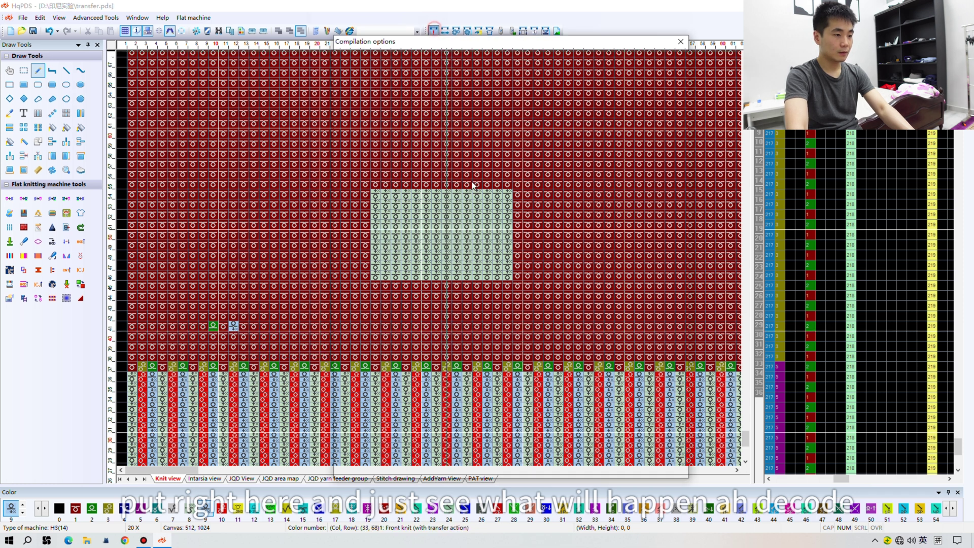
left_click(563, 467)
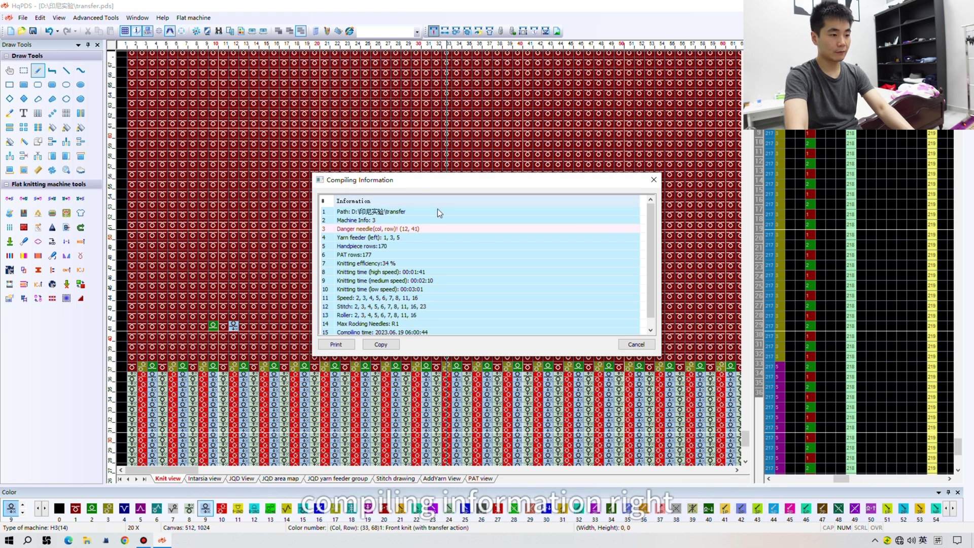
left_click(636, 344)
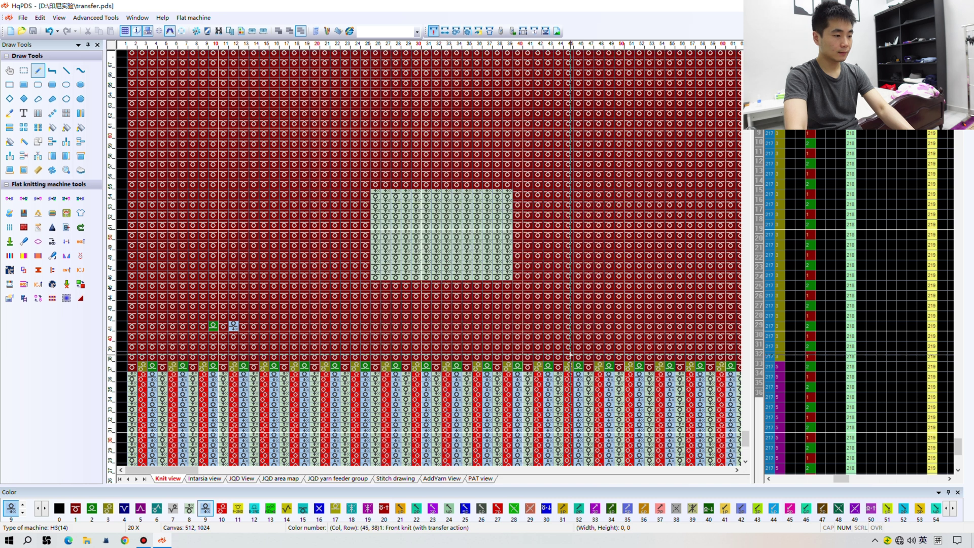
left_click(81, 242)
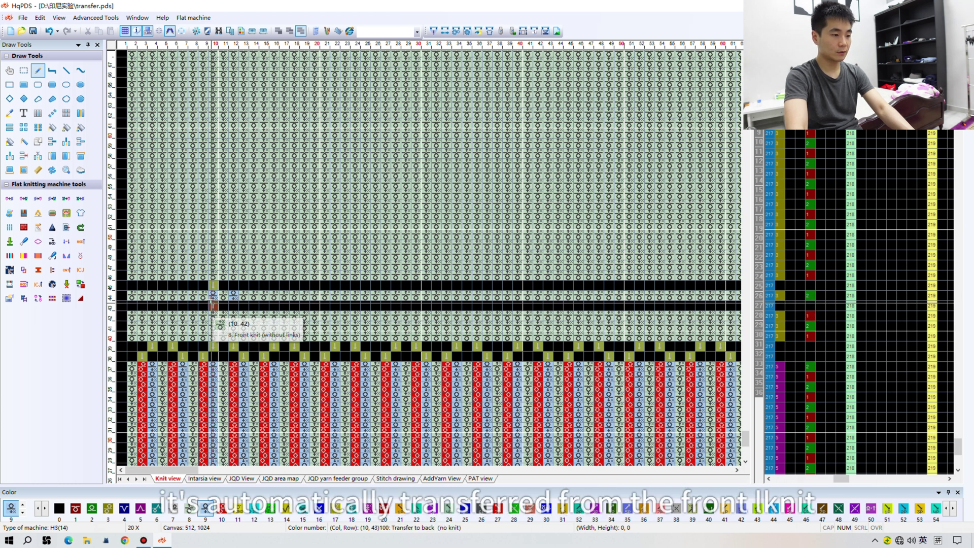
key("s")
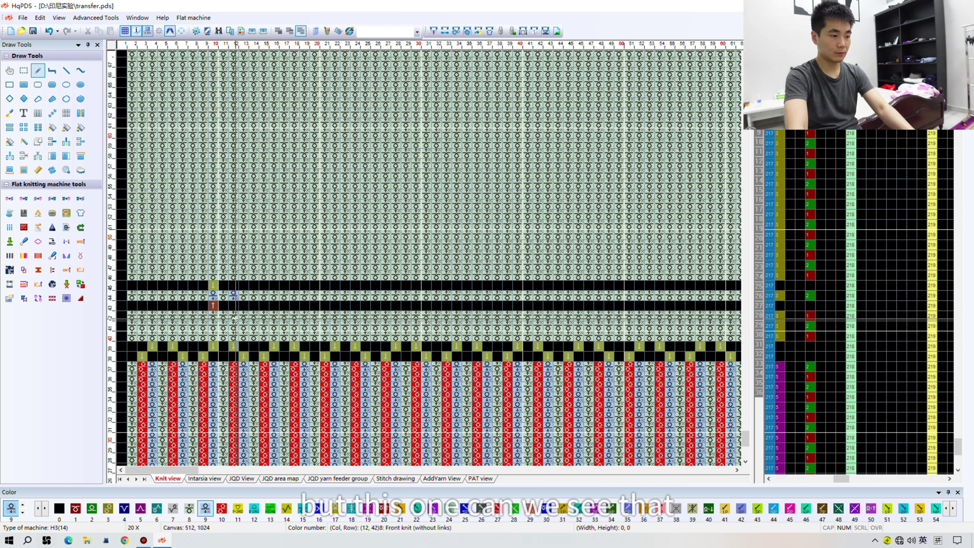
left_click(233, 315)
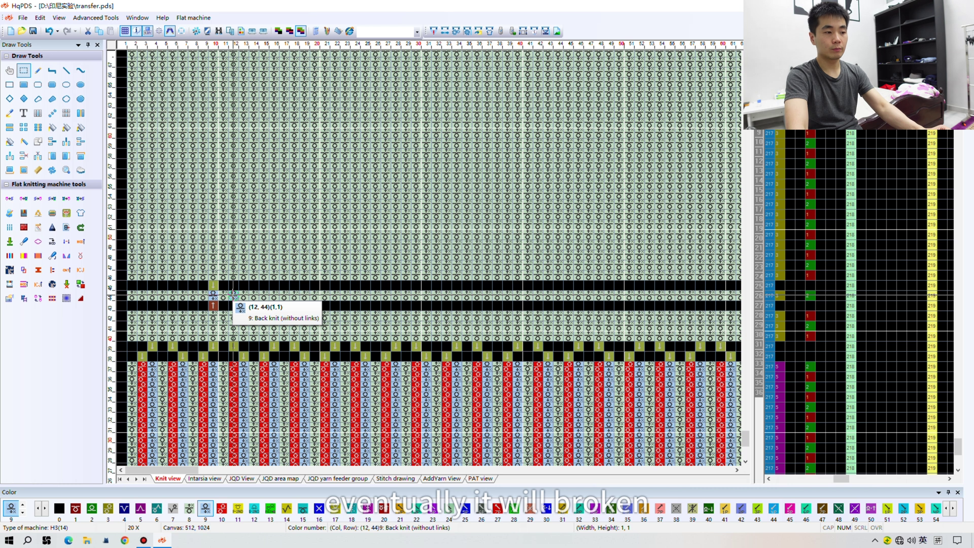
key("ctrl+z")
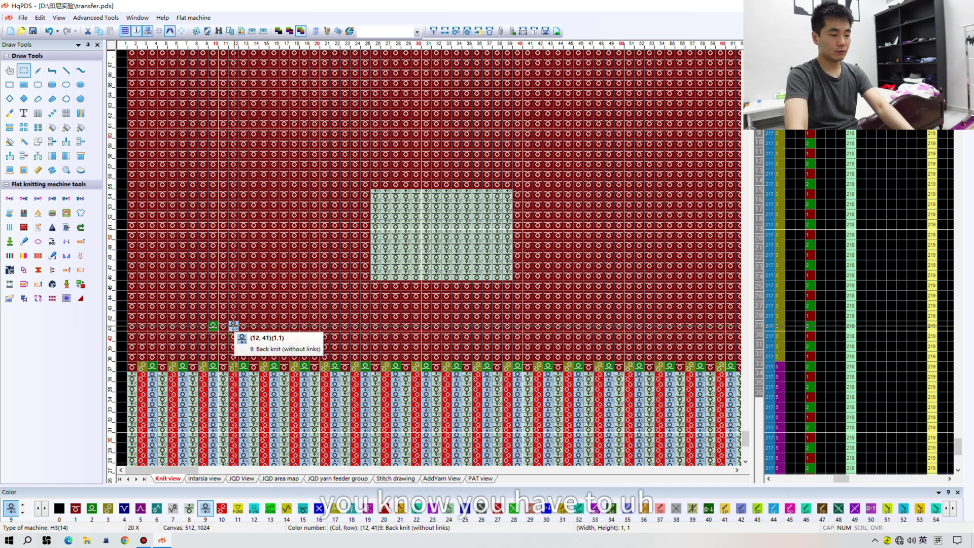
Step: Insert an empty row at row 41 with a colour 100 stitch under the back knit, and another at row 43
key("u")
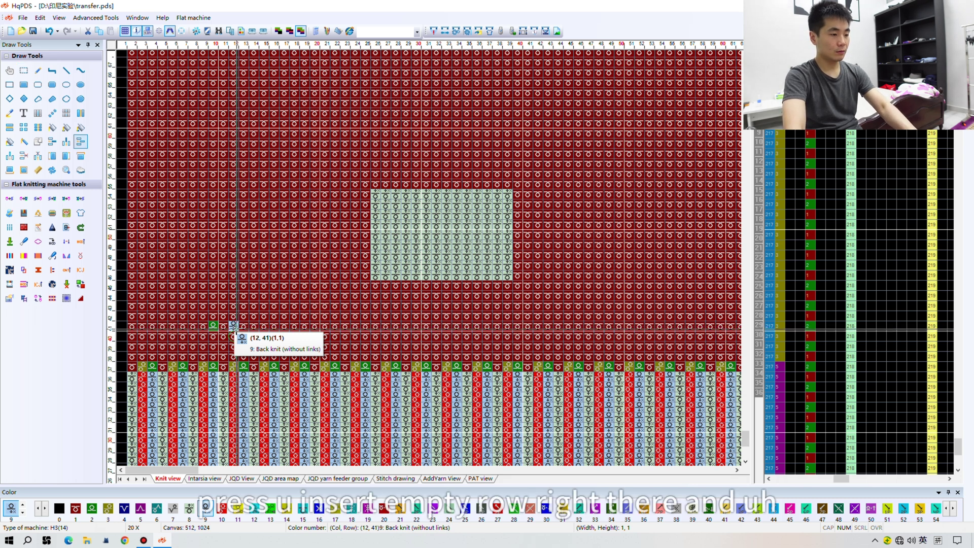
left_click(233, 324)
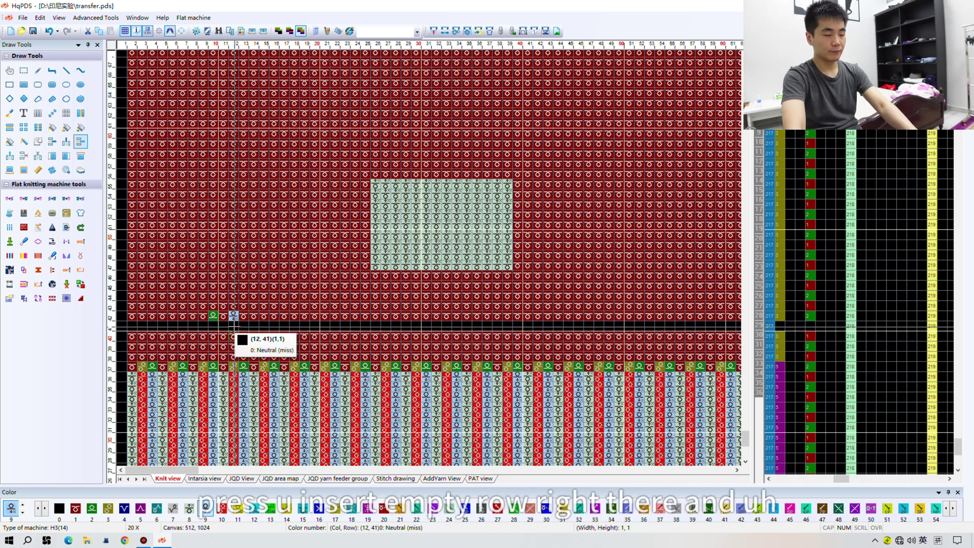
key("1")
key("0")
key("0")
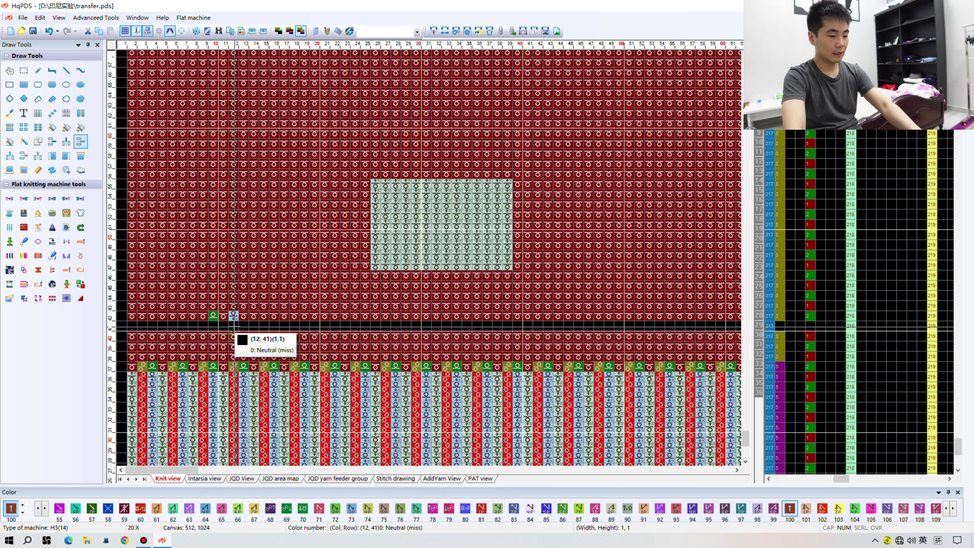
key("p")
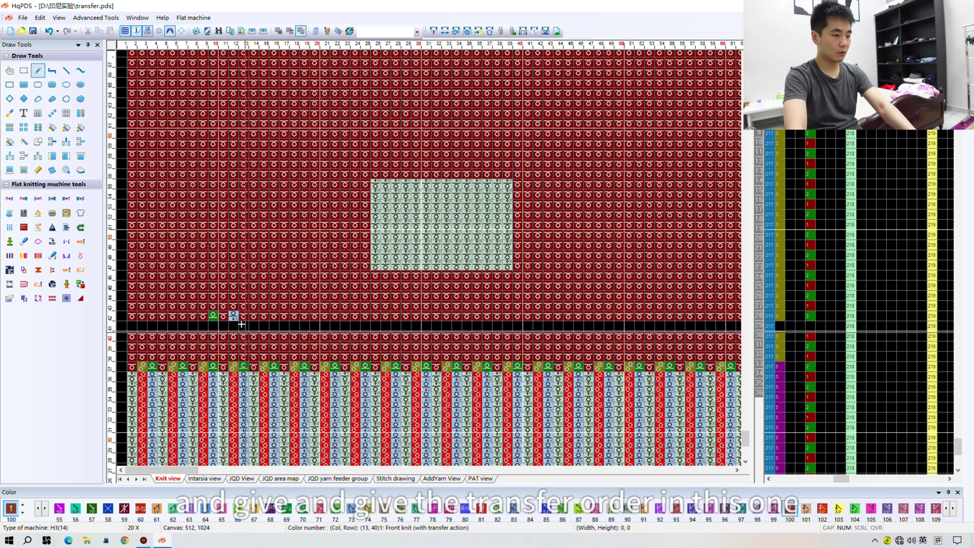
left_click(242, 325)
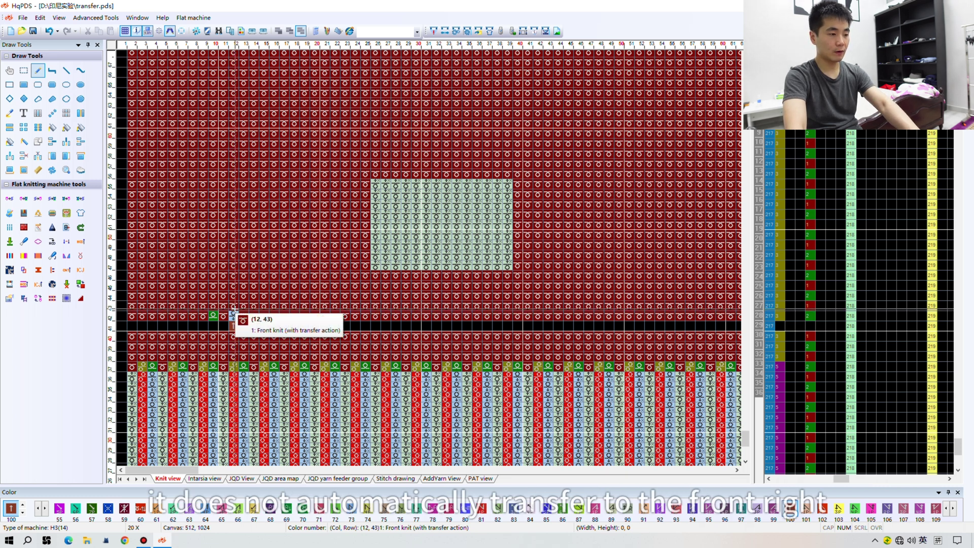
left_click(234, 308)
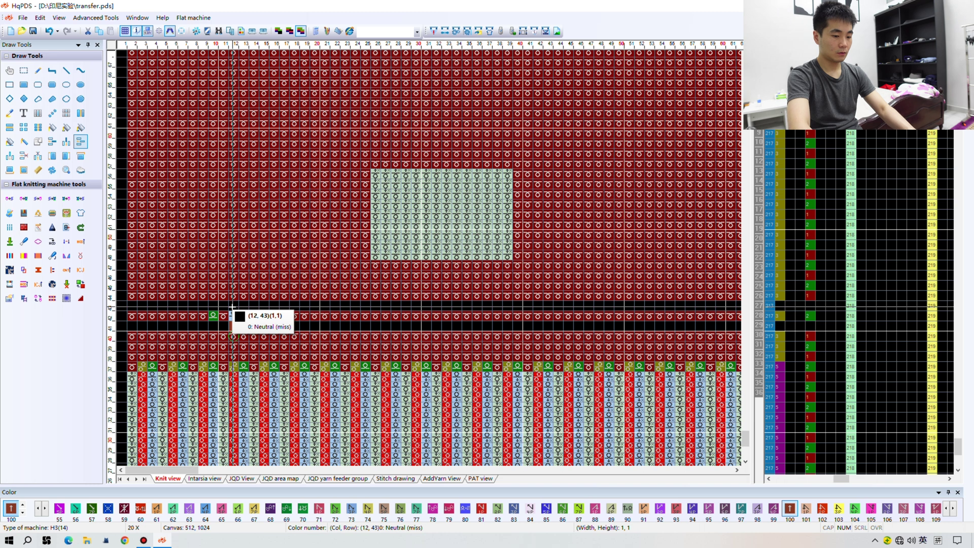
Step: Place a colour 110 transfer-to-front stitch at column 12, row 43
left_click(231, 308)
key("0")
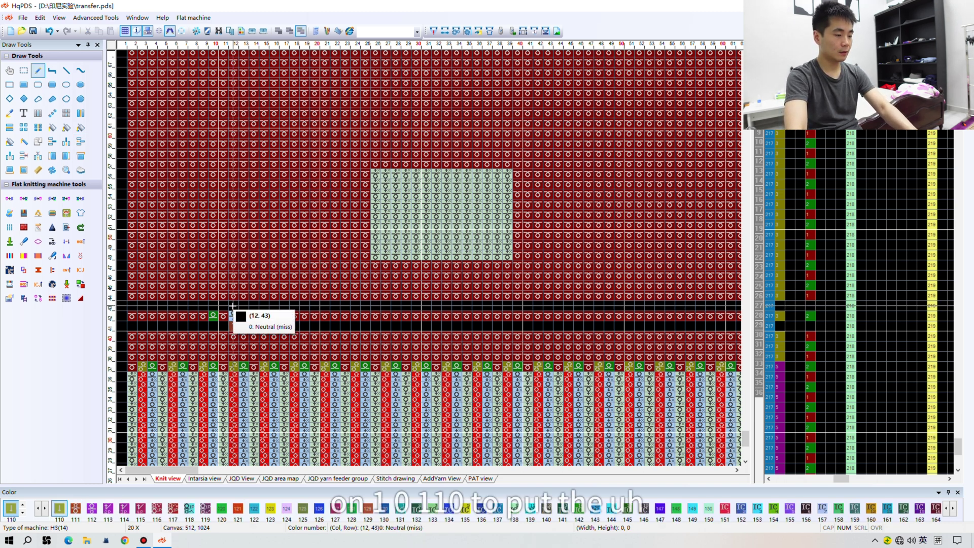
left_click(233, 306)
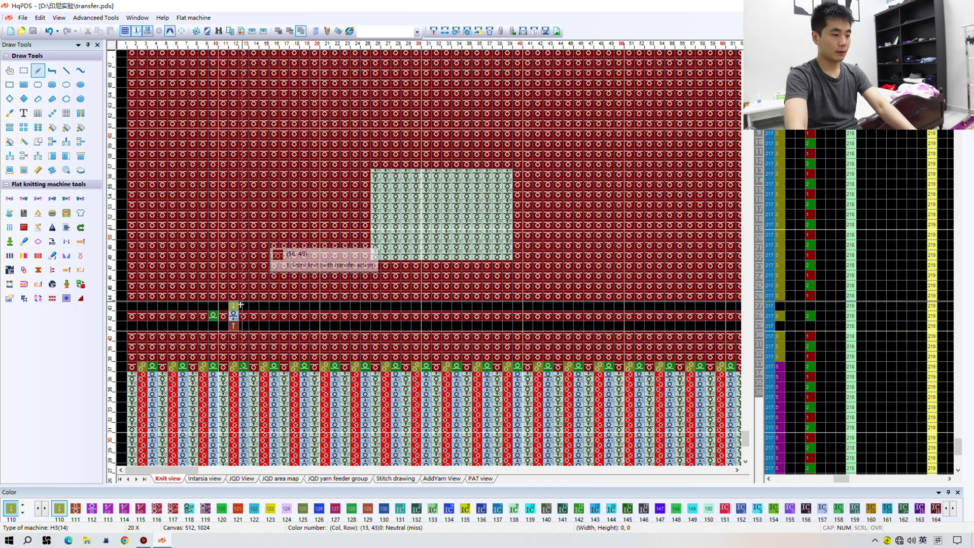
Step: Recompile the pattern and close the report, which shows no danger-needle warning
left_click(433, 31)
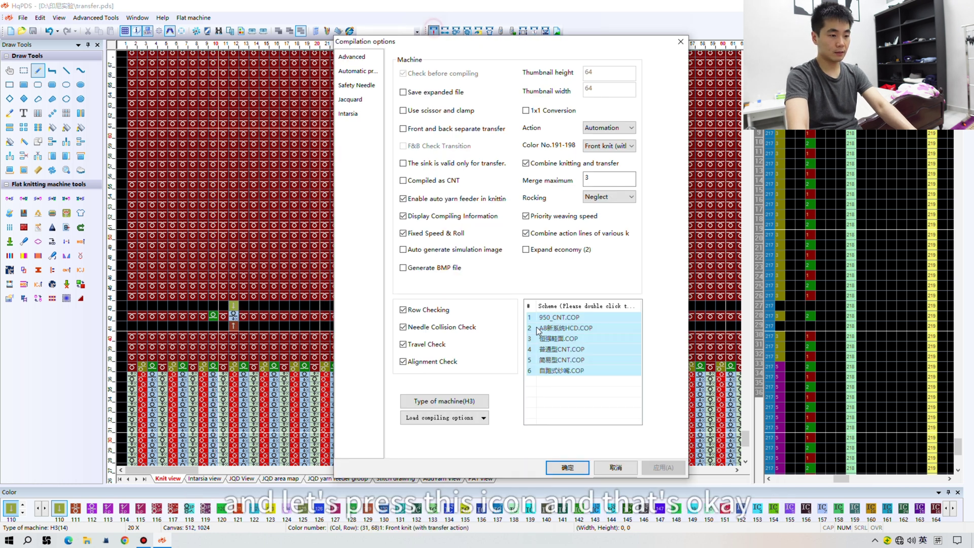
left_click(568, 468)
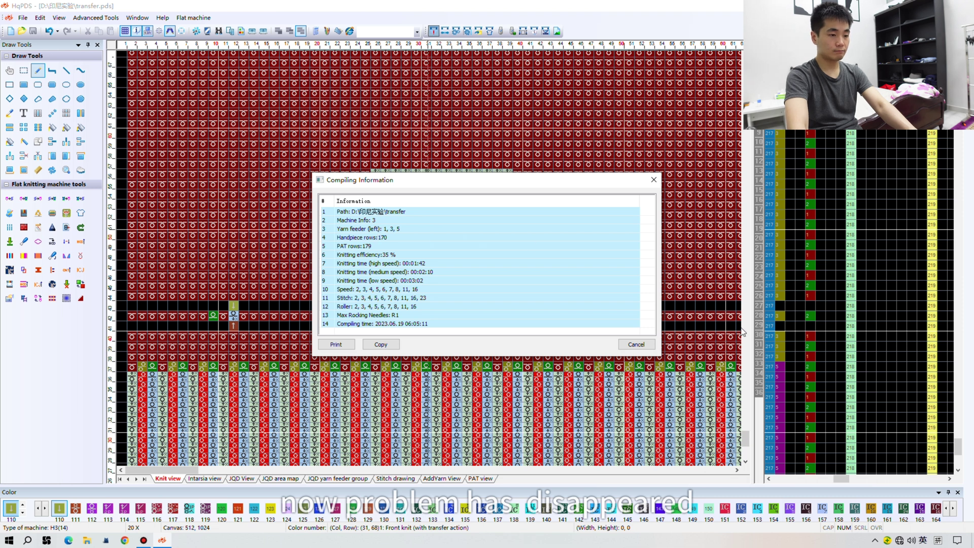
key("Escape")
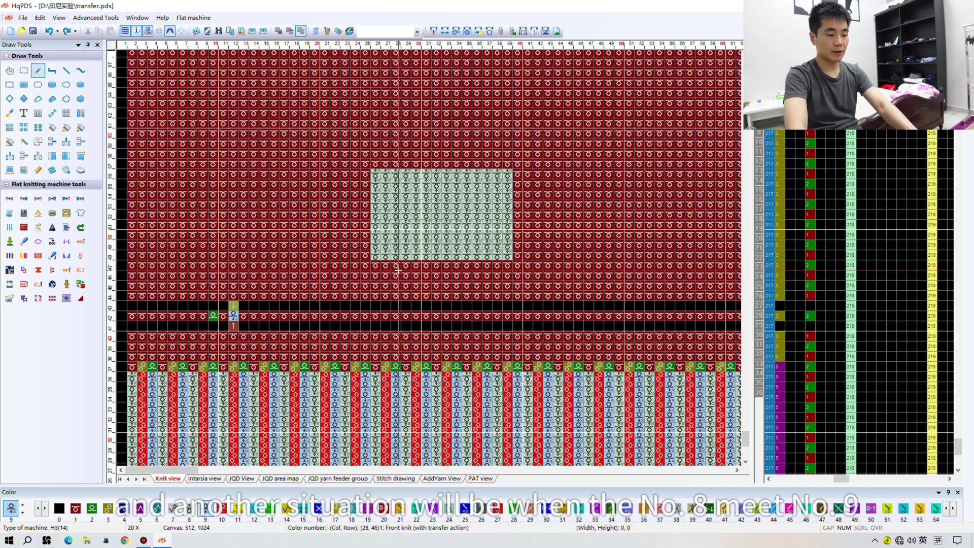
Step: Place a back-knit stitch in the light block, compile, and close the report flagging danger needle (33, 51)
left_click(447, 224)
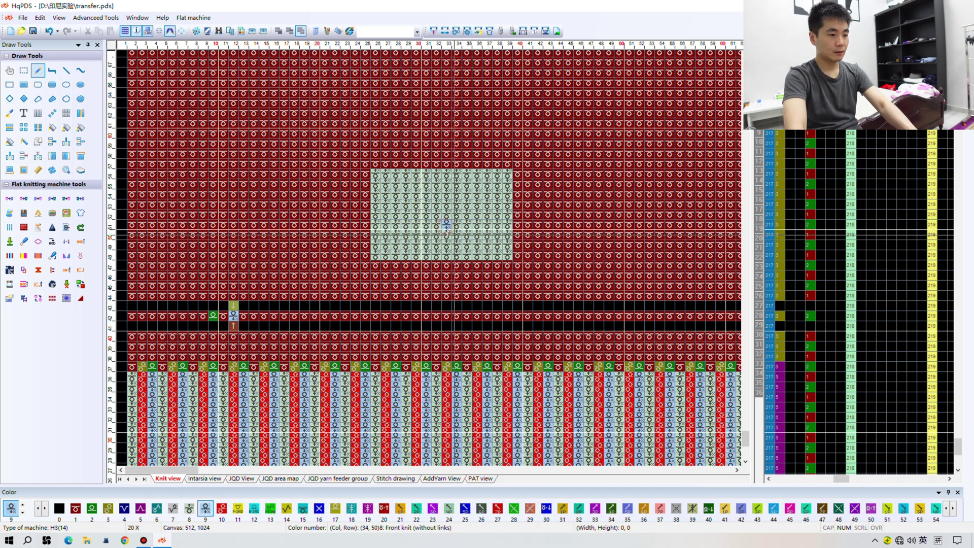
left_click(435, 31)
left_click(568, 468)
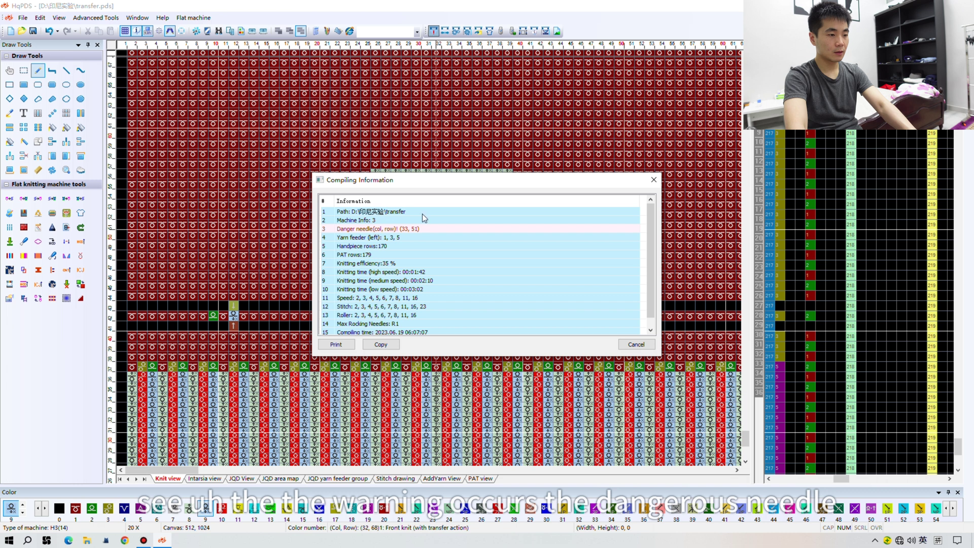
left_click_drag(430, 184, 690, 143)
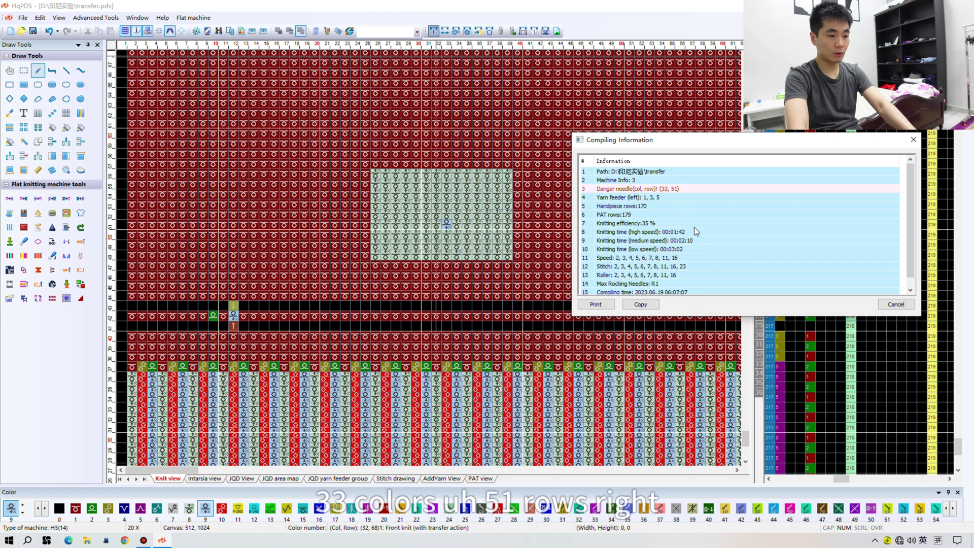
left_click(897, 305)
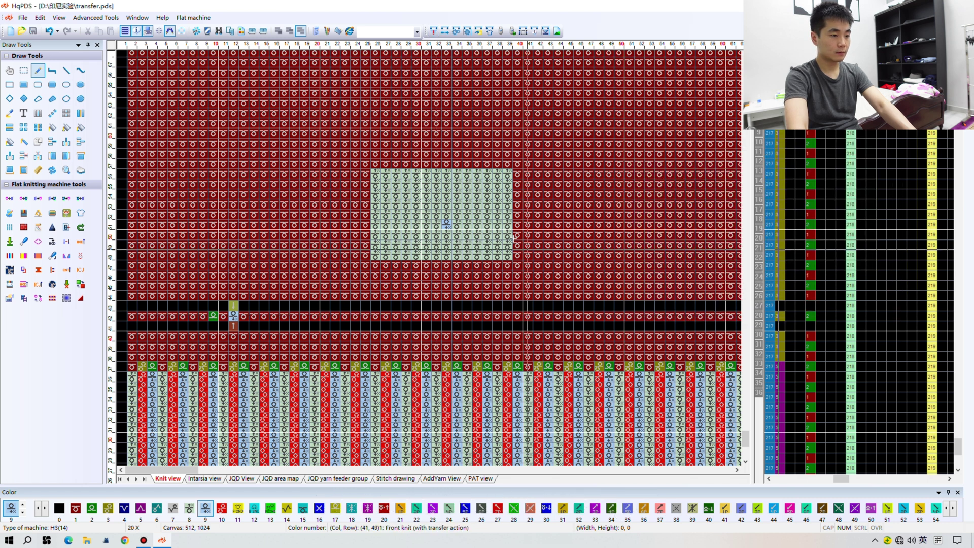
mouse_move(446, 224)
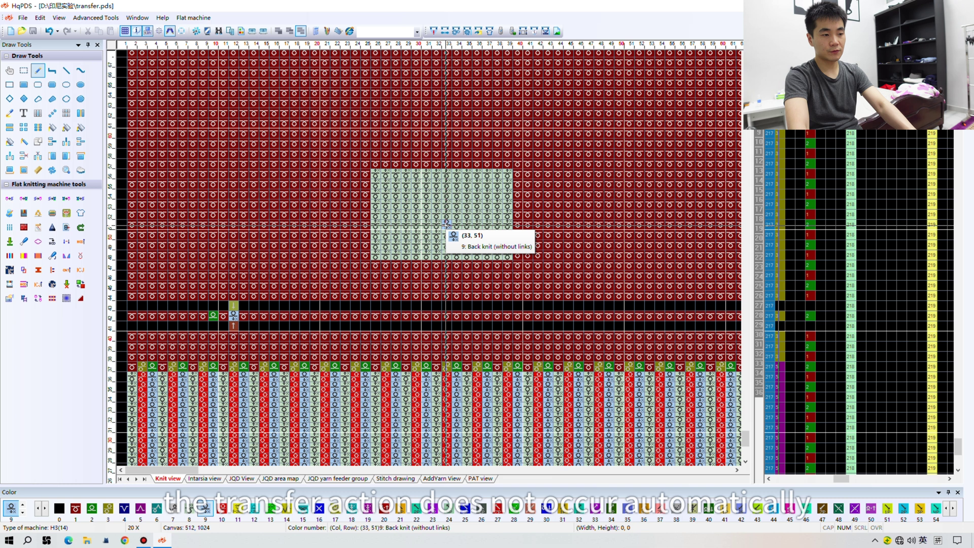
left_click(80, 245)
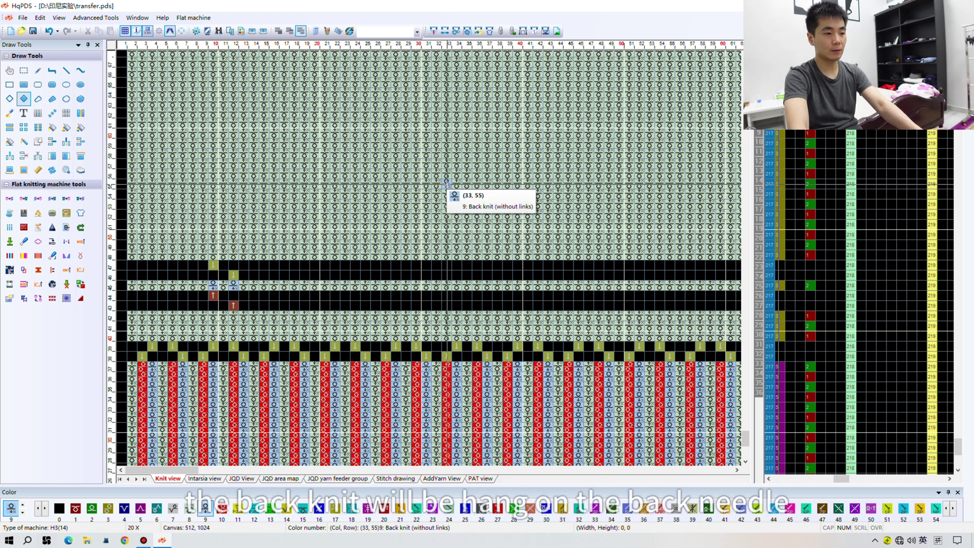
scroll(446, 181, "up", 3)
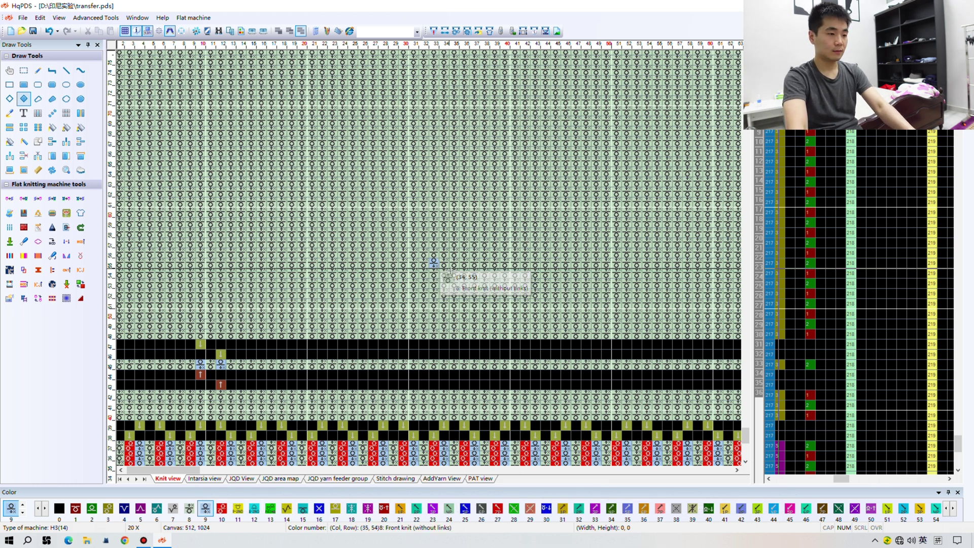
key("u")
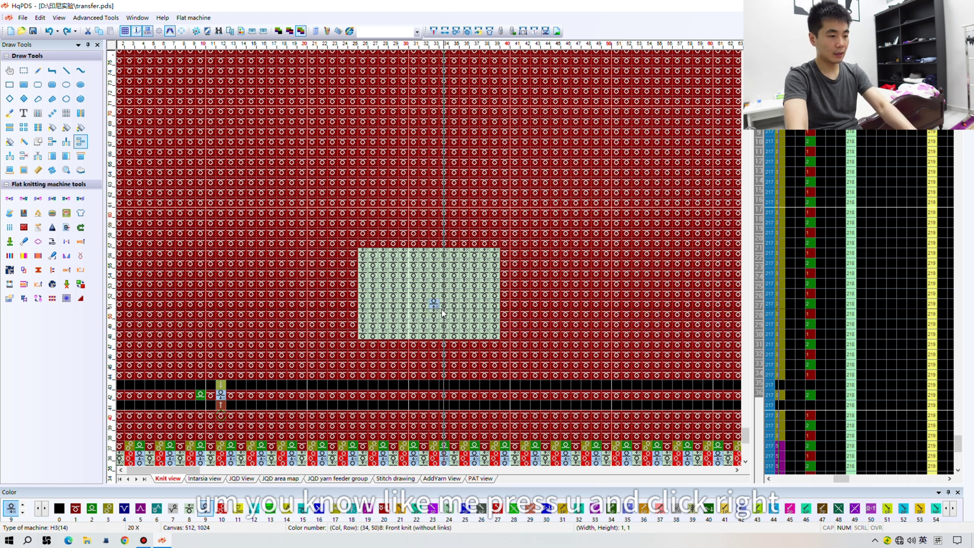
Step: Insert an empty row across row 51 and mark cell (33, 51) as colour 100 transfer to back
left_click(438, 306)
key("ctrl+z")
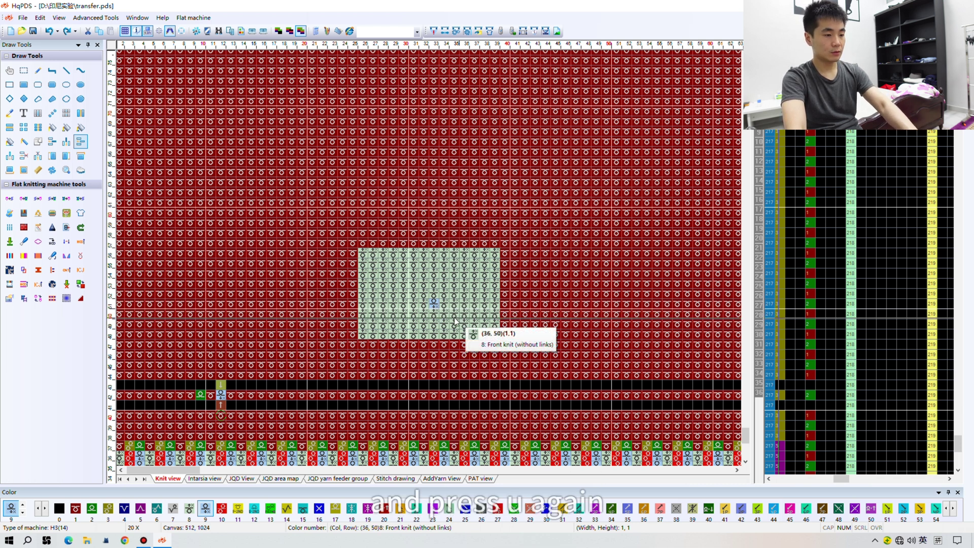
left_click(464, 306)
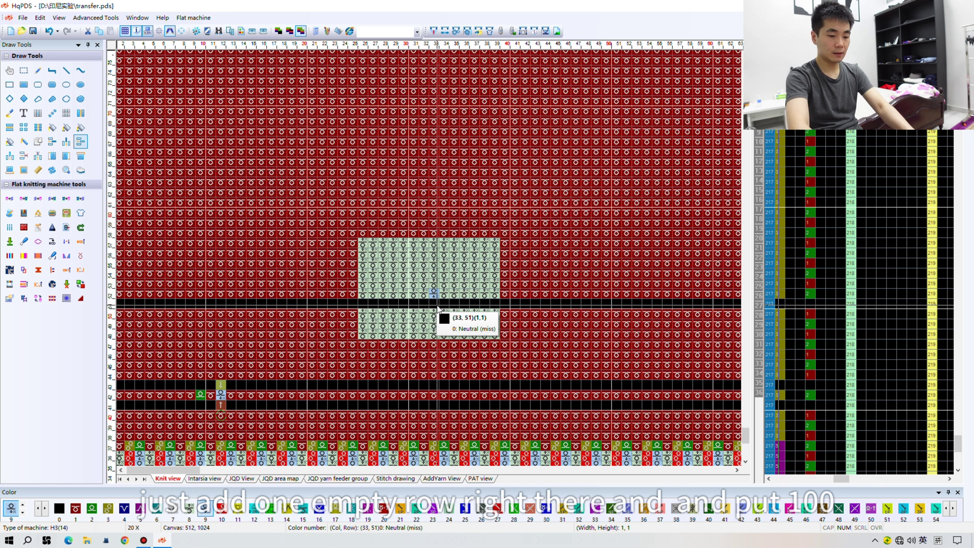
key("1")
key("0")
key("0")
key("r")
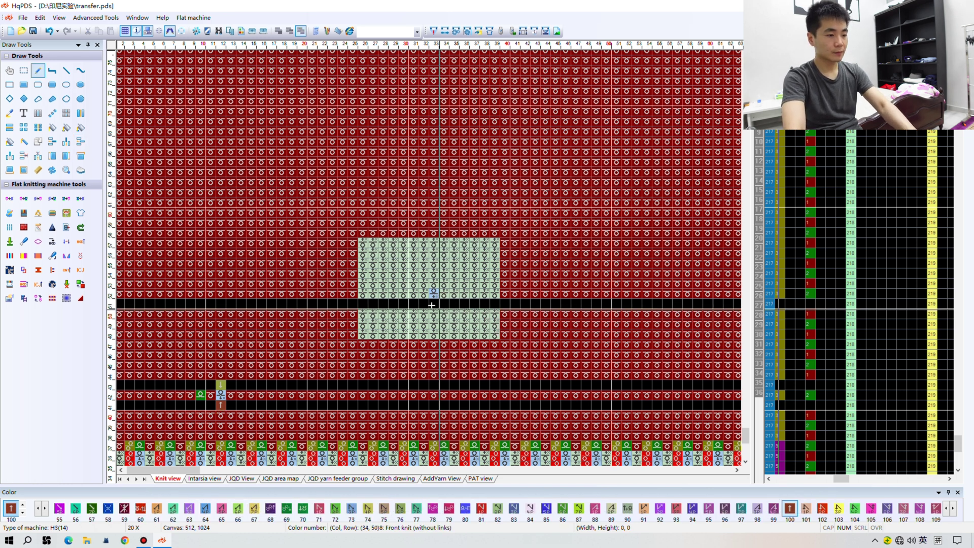
left_click(434, 304)
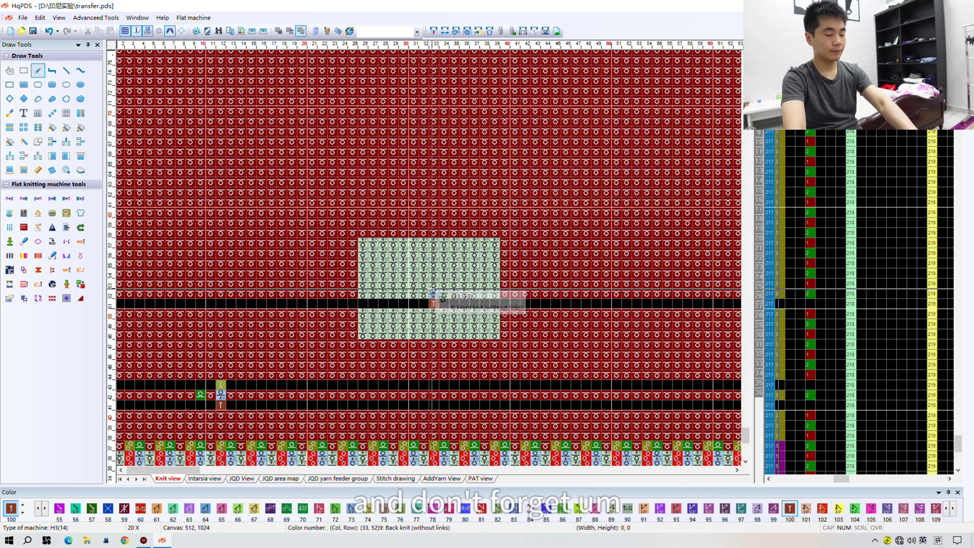
Step: Insert an empty row above the back knit and mark cell (33, 53) as colour 110 transfer to front
left_click(432, 291)
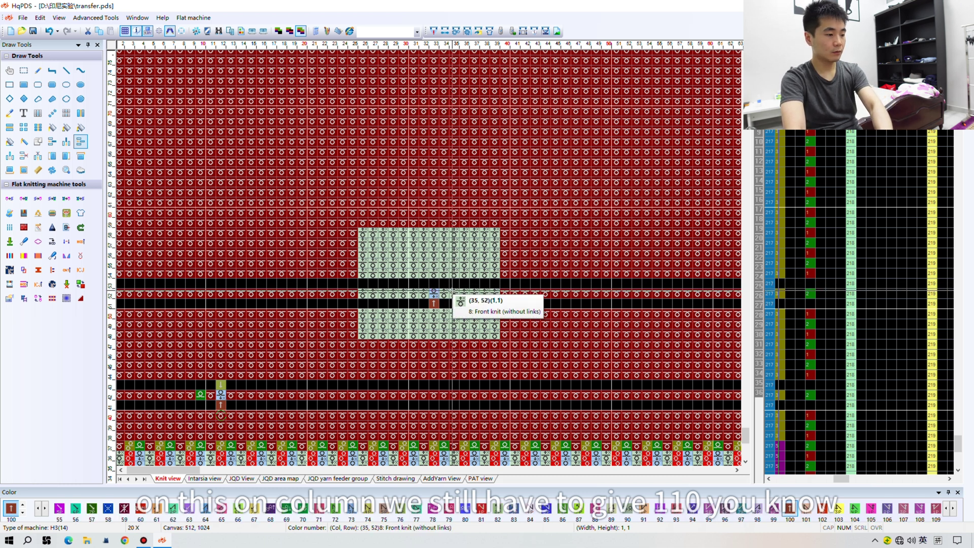
key("1")
key("1")
key("0")
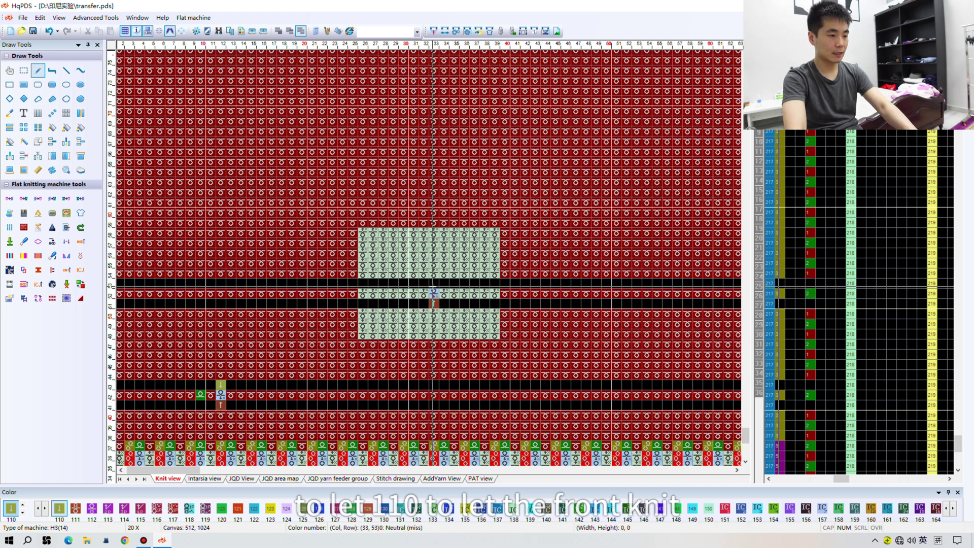
left_click(435, 282)
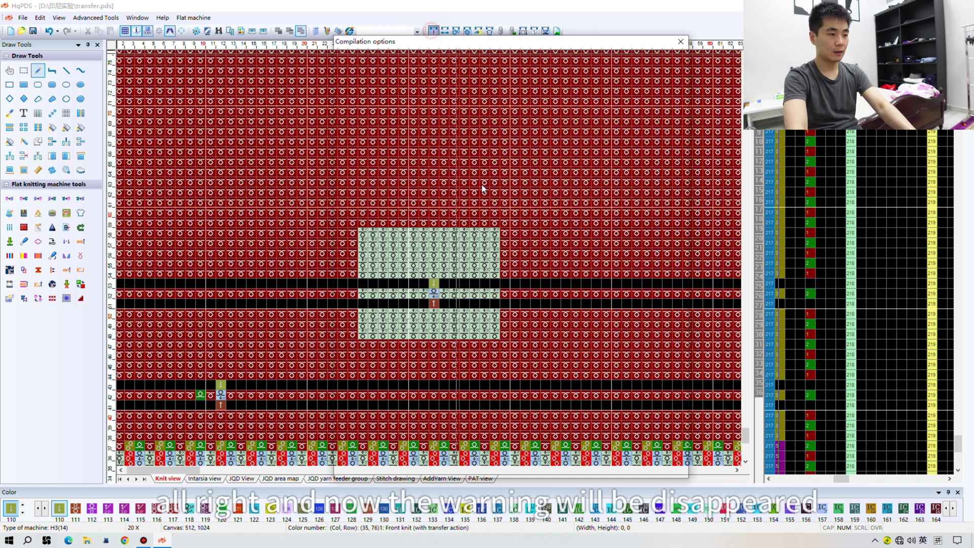
Step: Recompile the design and confirm the report shows 181 PAT rows, feeders 1, 3, 5, and no danger needle
left_click(434, 31)
left_click(574, 469)
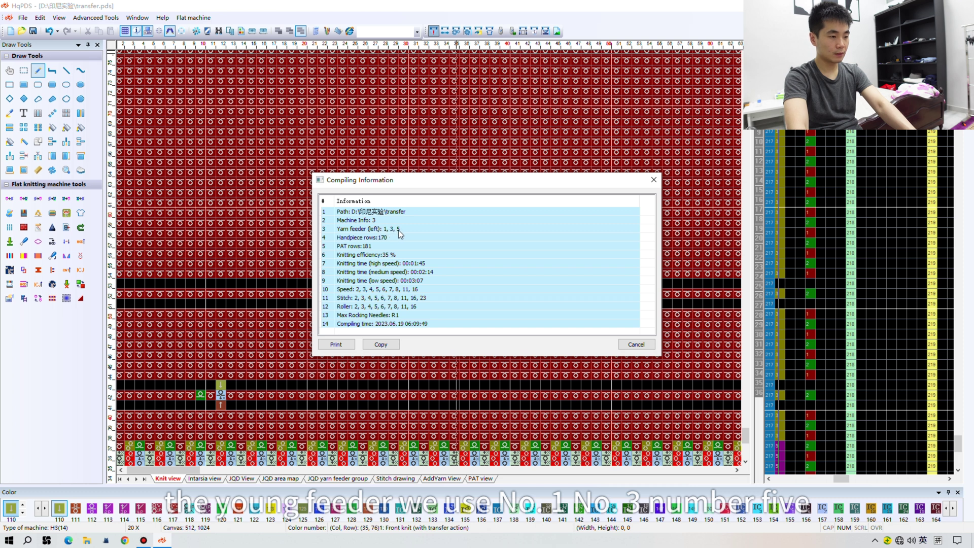
left_click(629, 348)
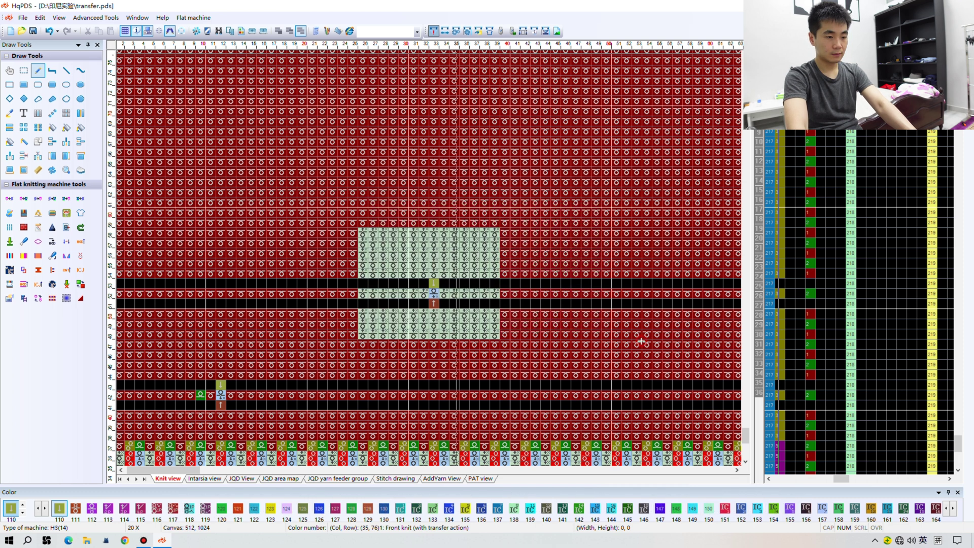
scroll(429, 349, "up", 5)
scroll(428, 349, "up", 3)
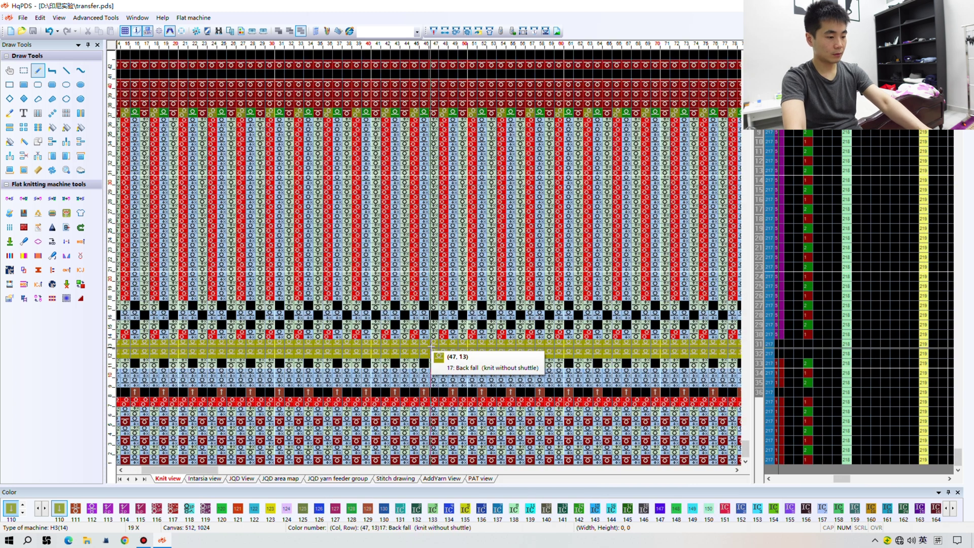
scroll(415, 246, "down", 3)
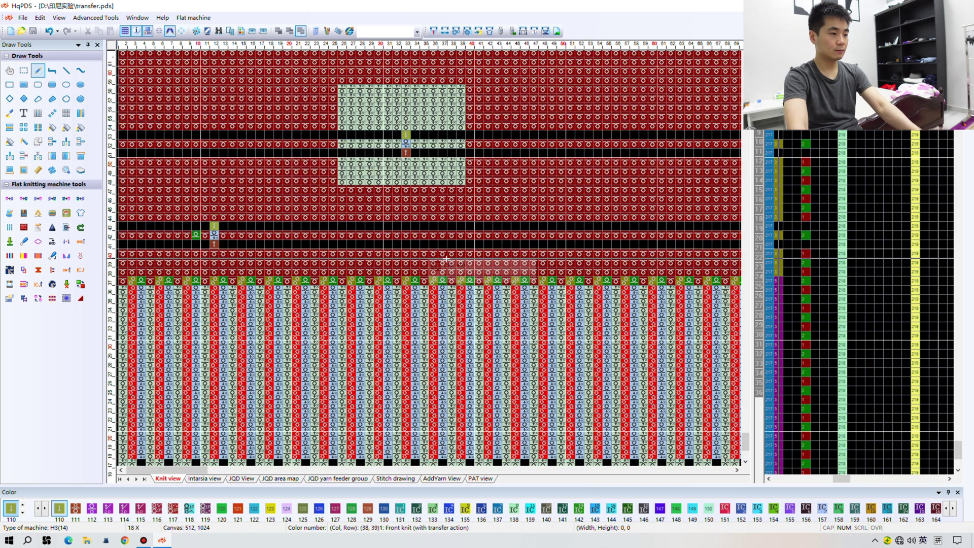